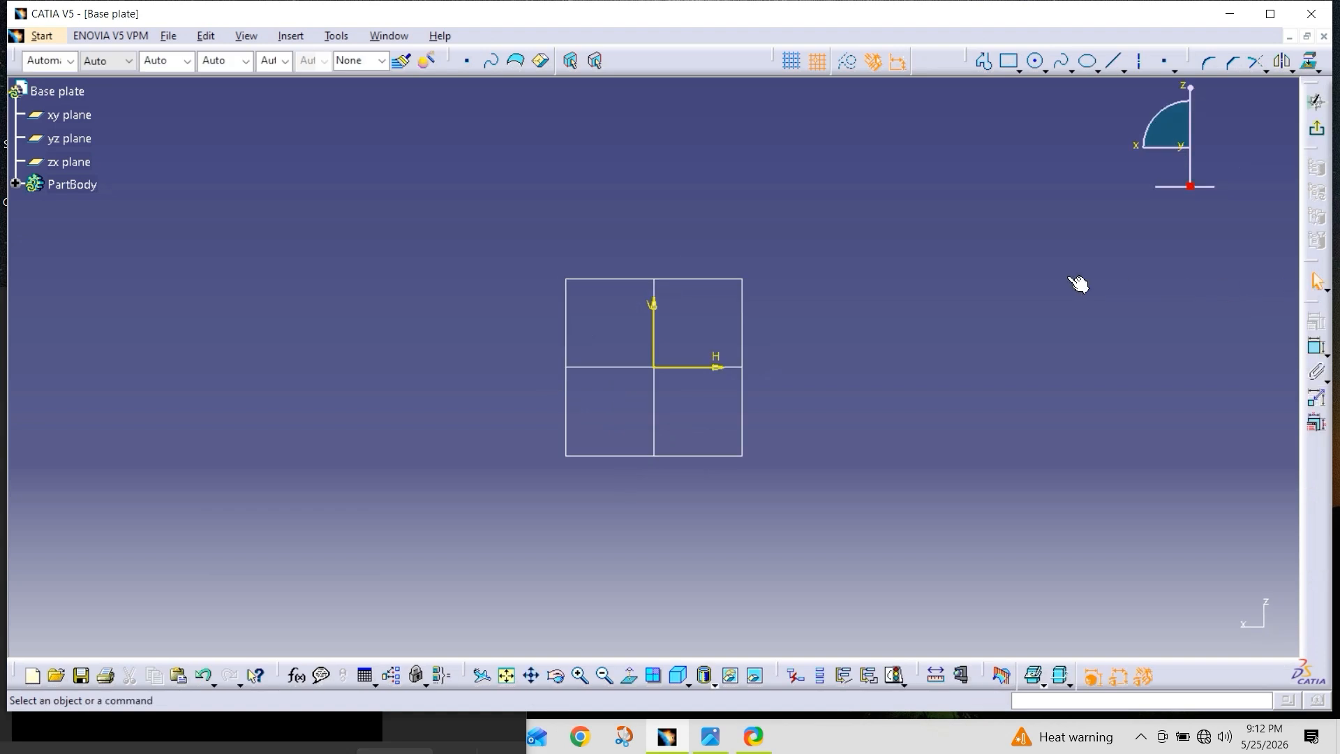
Step: Sketch a rectangle about 150 mm wide and 80 mm high with its lower-left corner at the origin
{"action": "left_click", "coordinate": [1019, 70]}
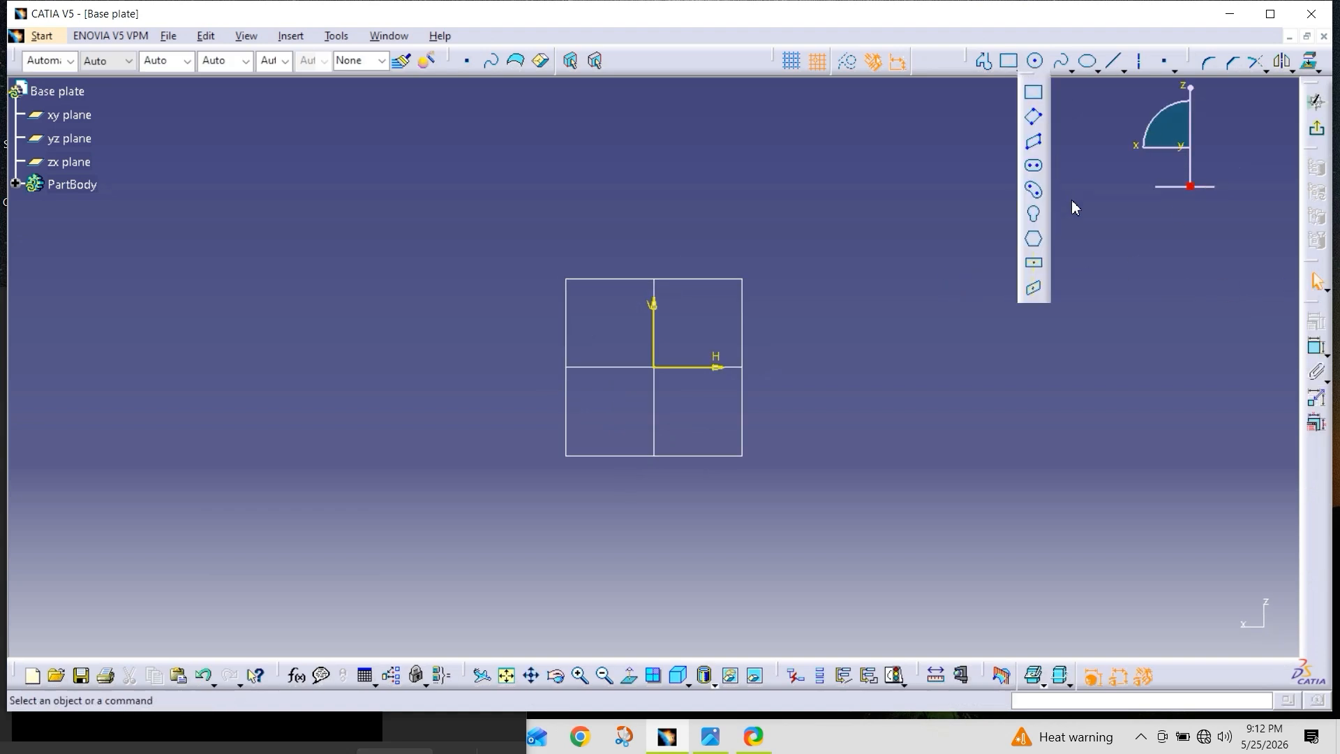
{"action": "left_click", "coordinate": [1031, 96]}
{"action": "left_click", "coordinate": [661, 368]}
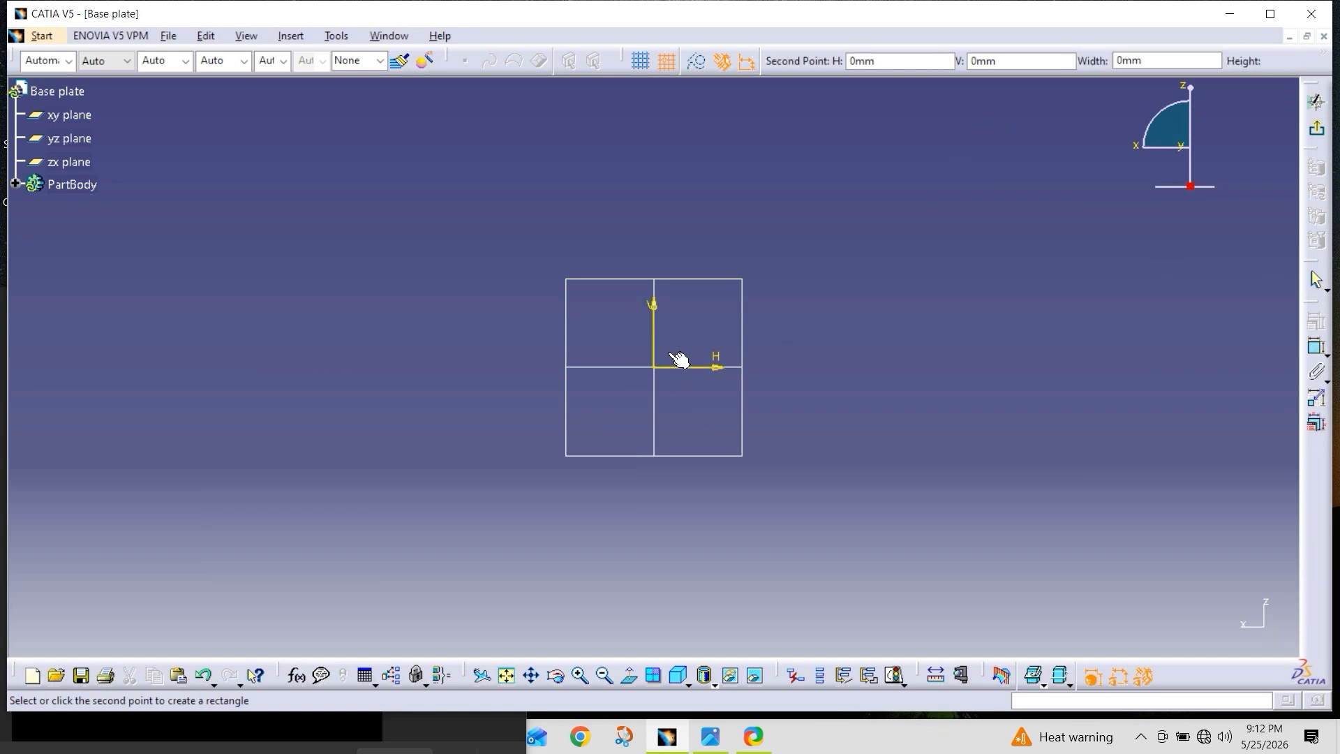
{"action": "left_click", "coordinate": [1011, 169]}
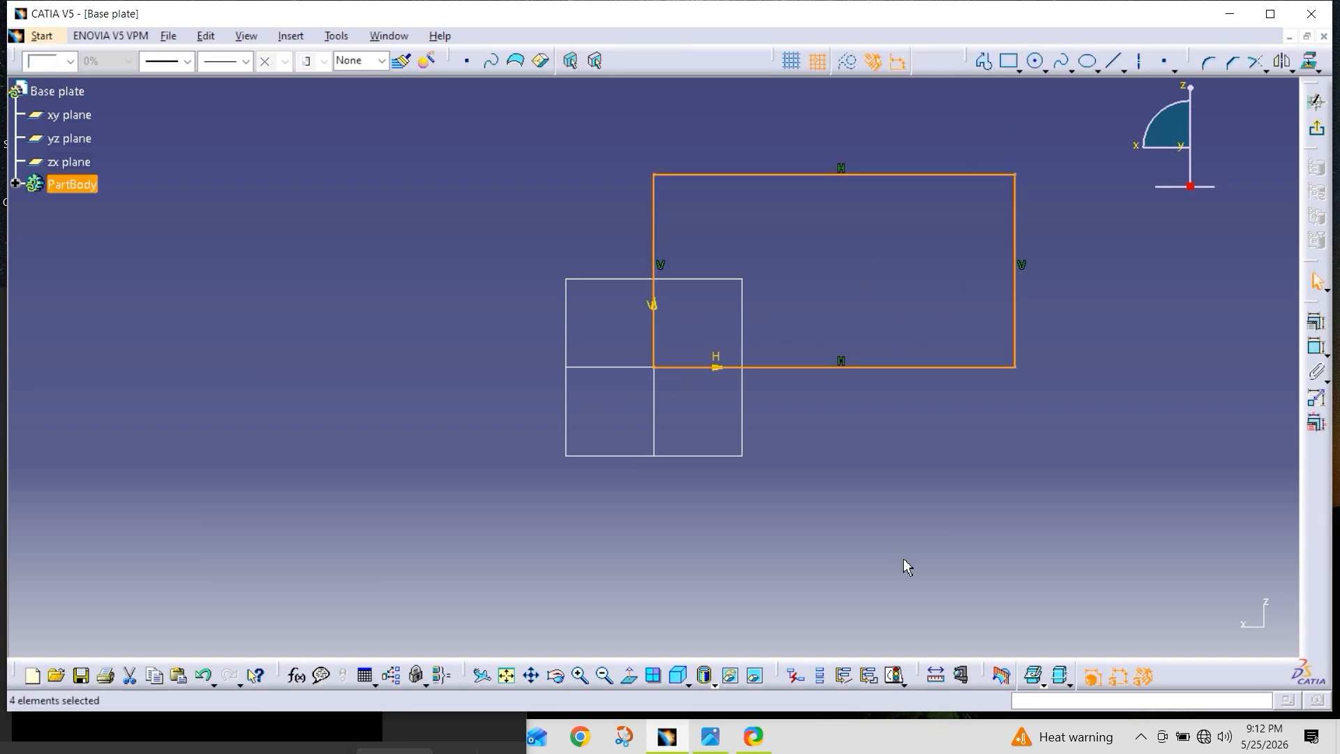
Step: Check the plate's reference drawing and dimension the rectangle's height and width
{"action": "left_click", "coordinate": [709, 739]}
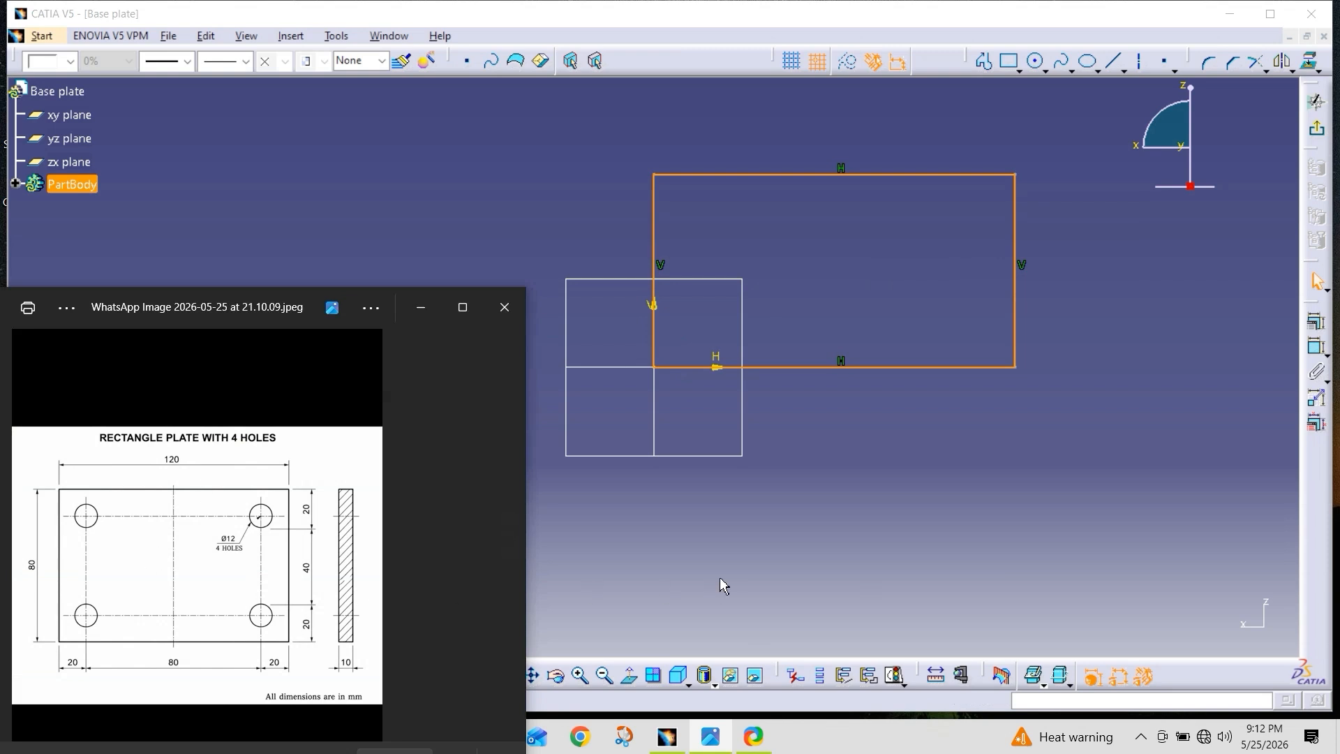
{"action": "left_click", "coordinate": [421, 308]}
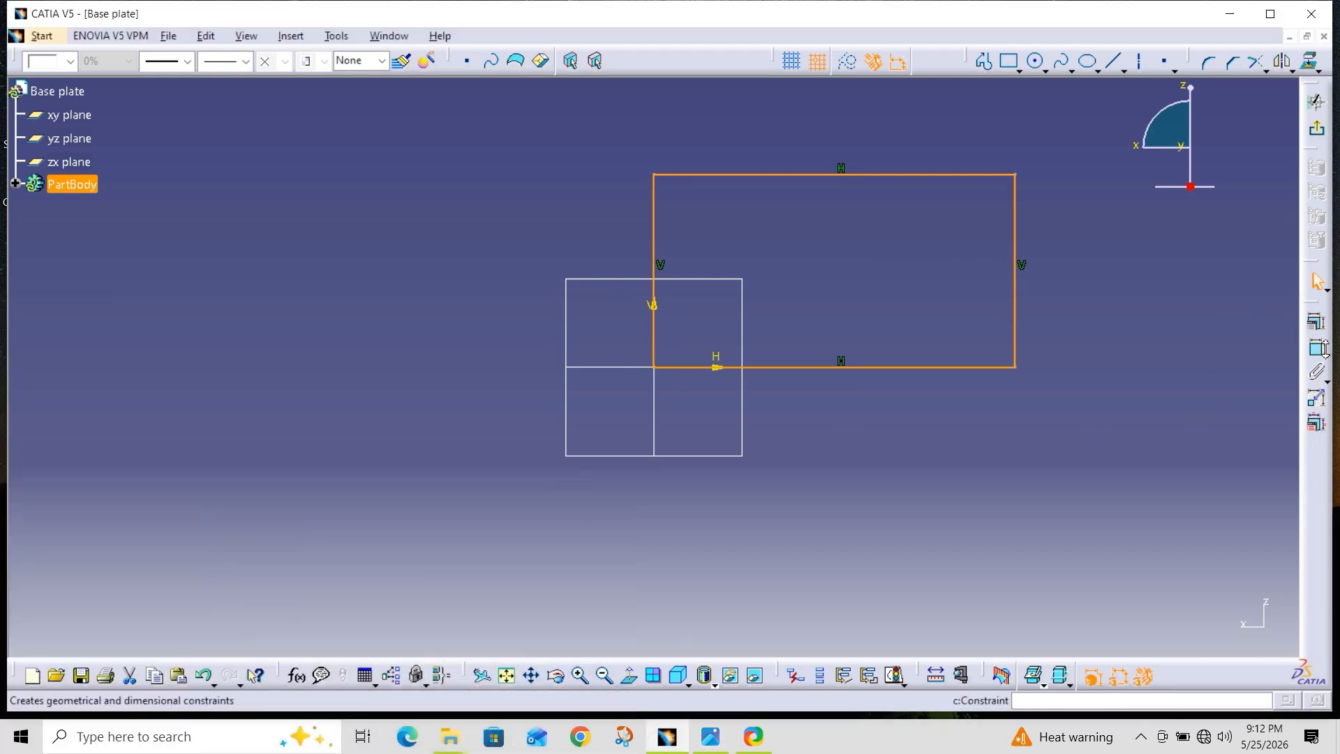
{"action": "left_click", "coordinate": [1319, 353]}
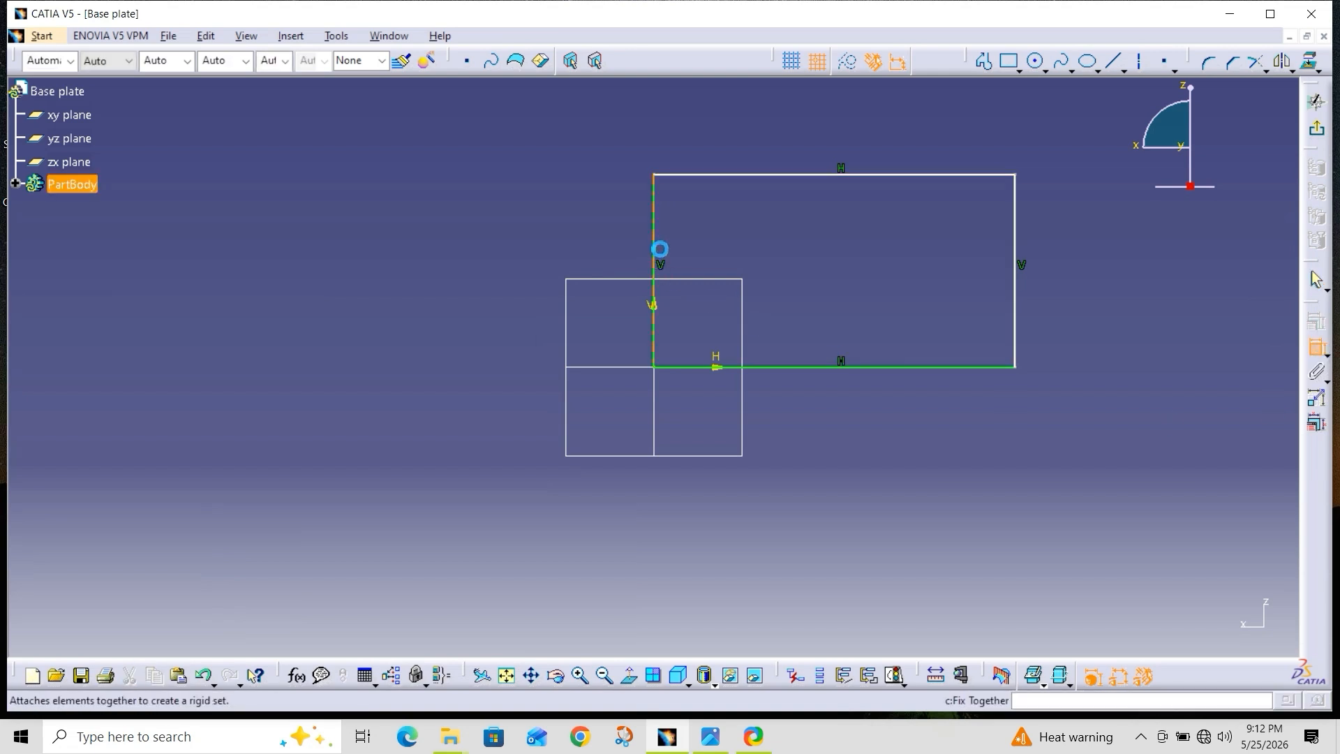
{"action": "left_click", "coordinate": [661, 251]}
{"action": "left_click", "coordinate": [529, 246]}
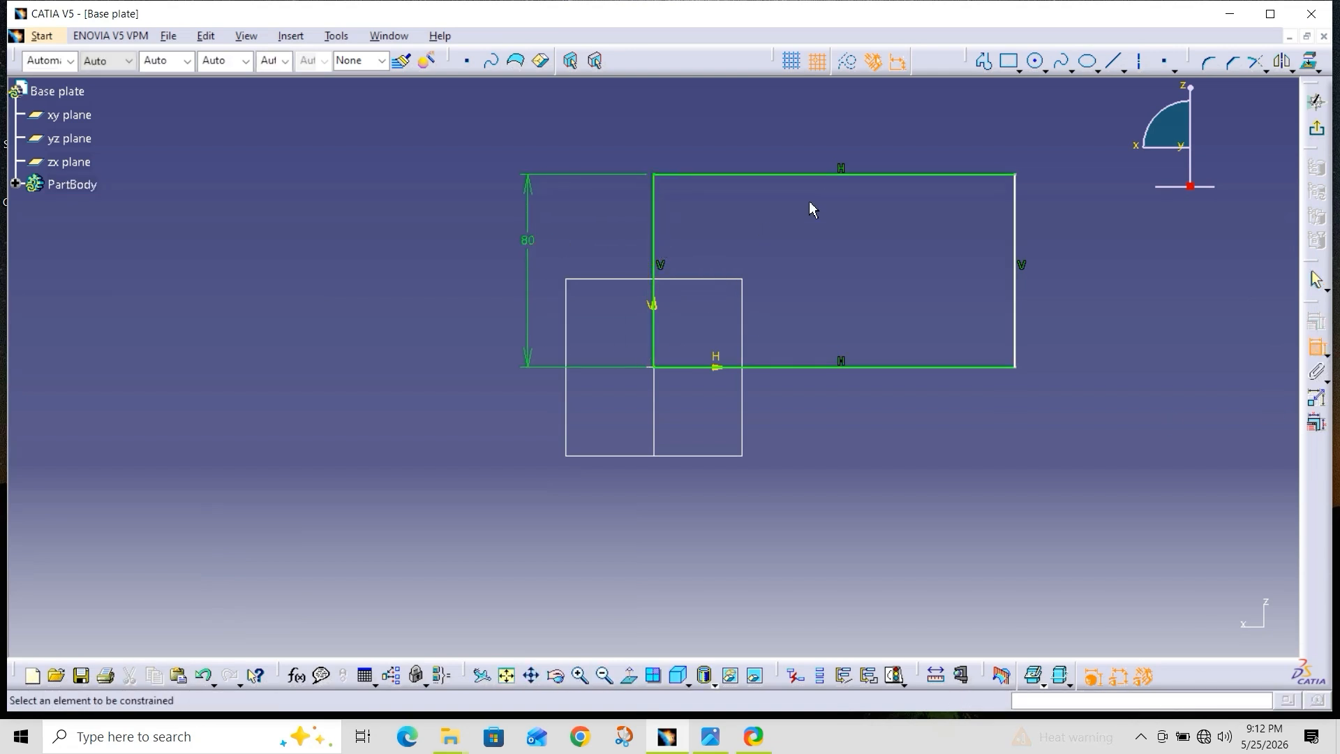
{"action": "left_click", "coordinate": [832, 176]}
{"action": "left_click", "coordinate": [830, 123]}
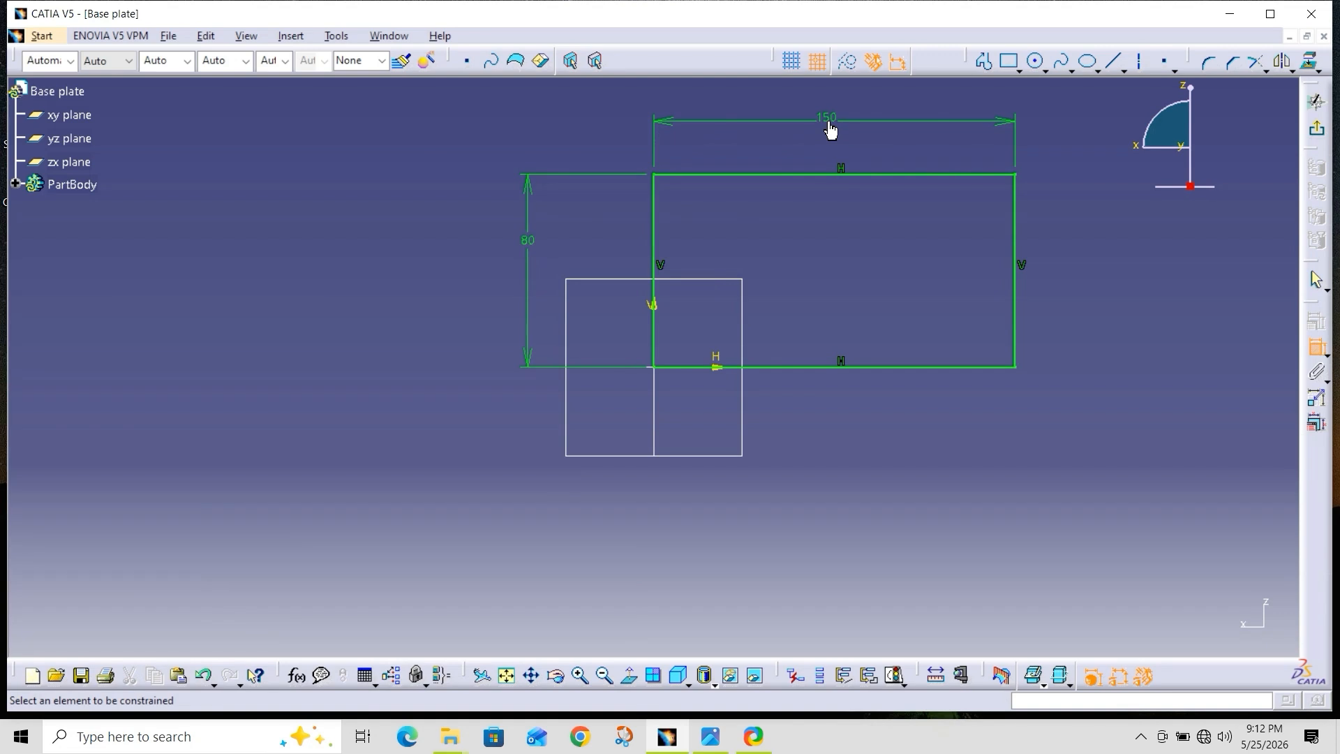
Step: Set the rectangle's width to 120 mm and its height to 80 mm
{"action": "double_click", "coordinate": [831, 124]}
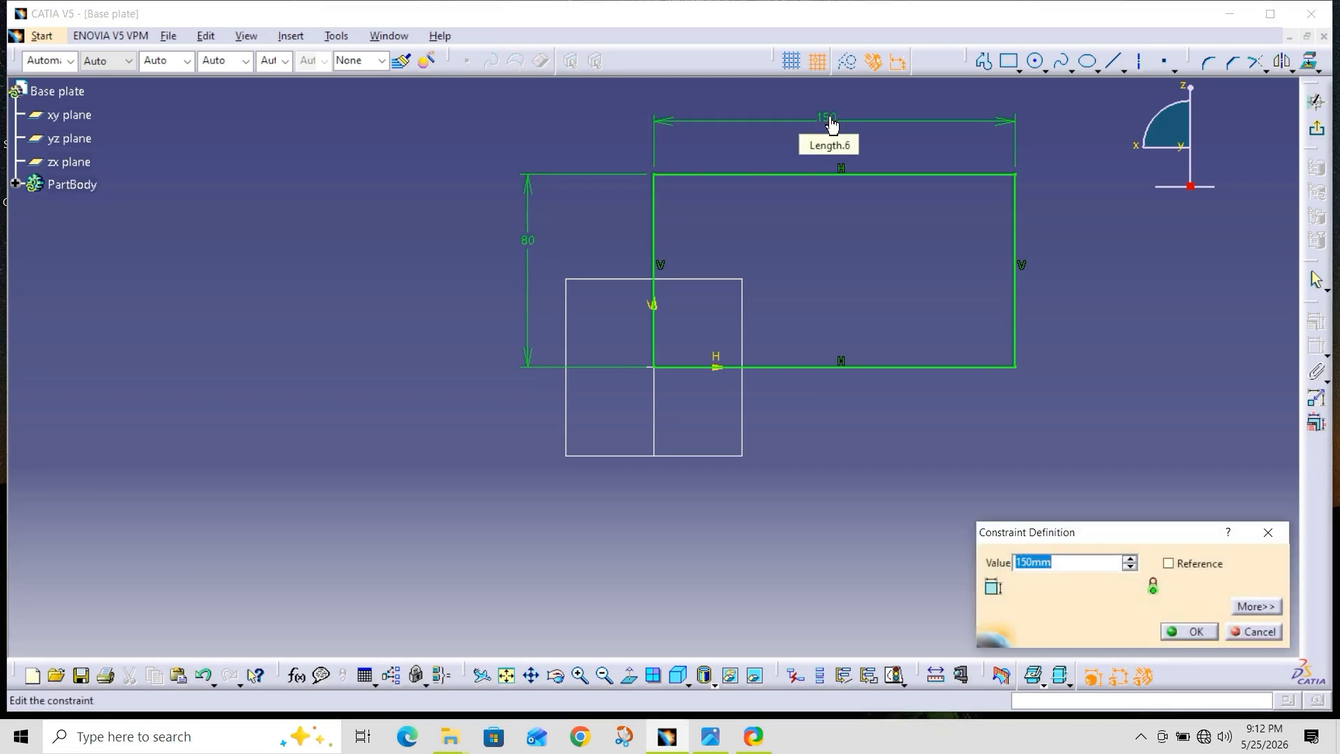
{"action": "type", "text": "120"}
{"action": "key", "text": "Return"}
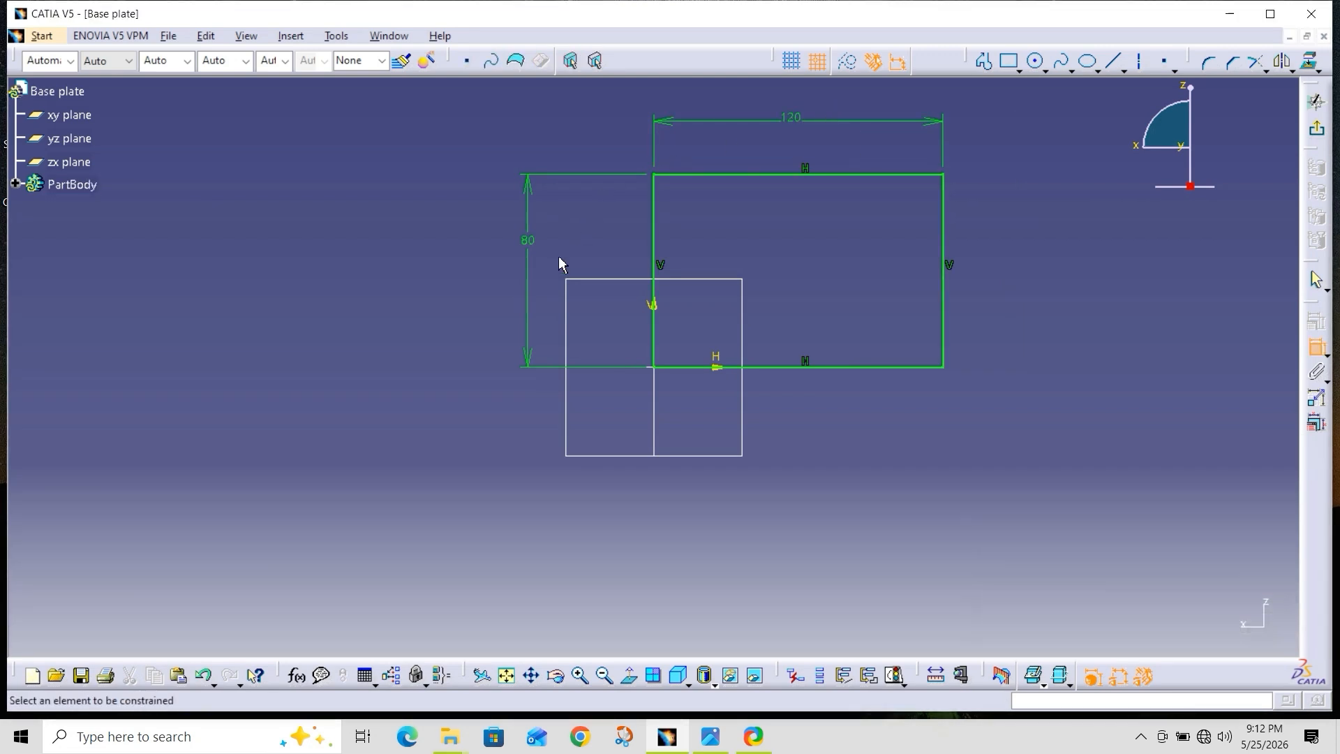
{"action": "double_click", "coordinate": [531, 243]}
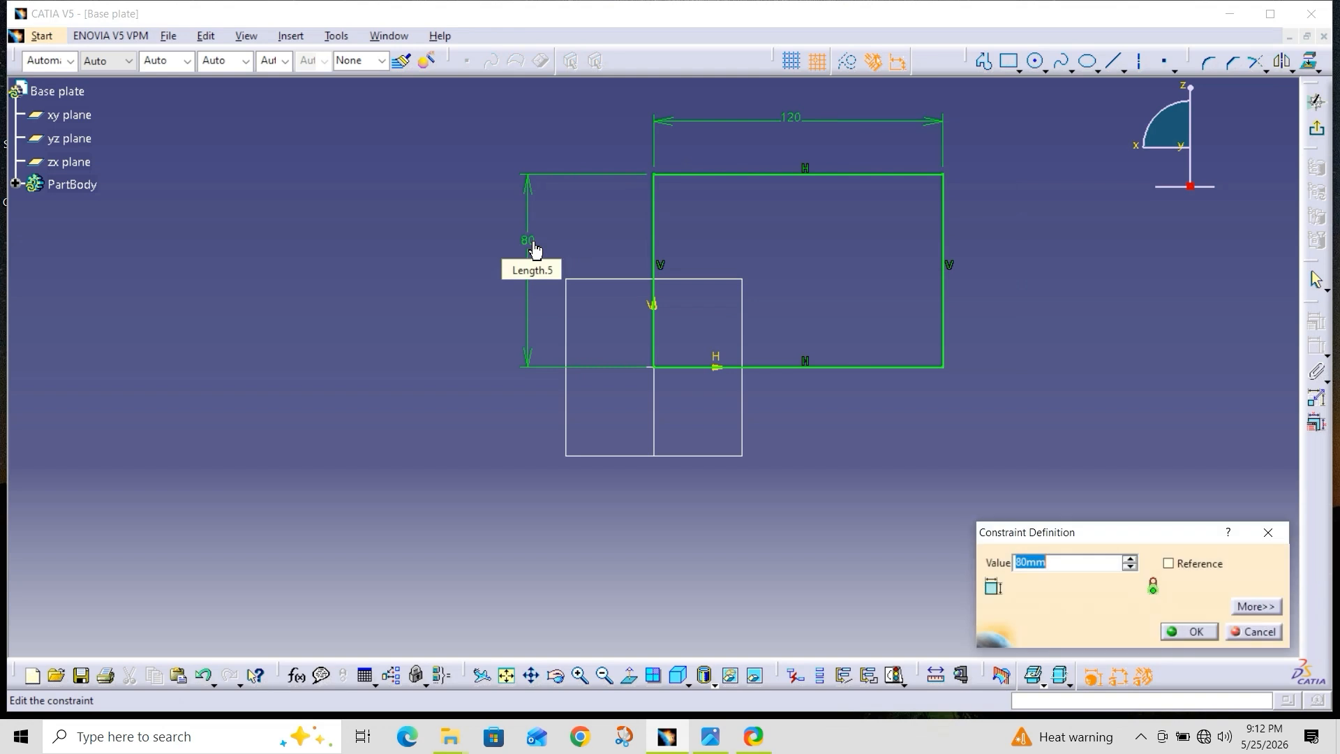
{"action": "type", "text": "80"}
{"action": "key", "text": "Return"}
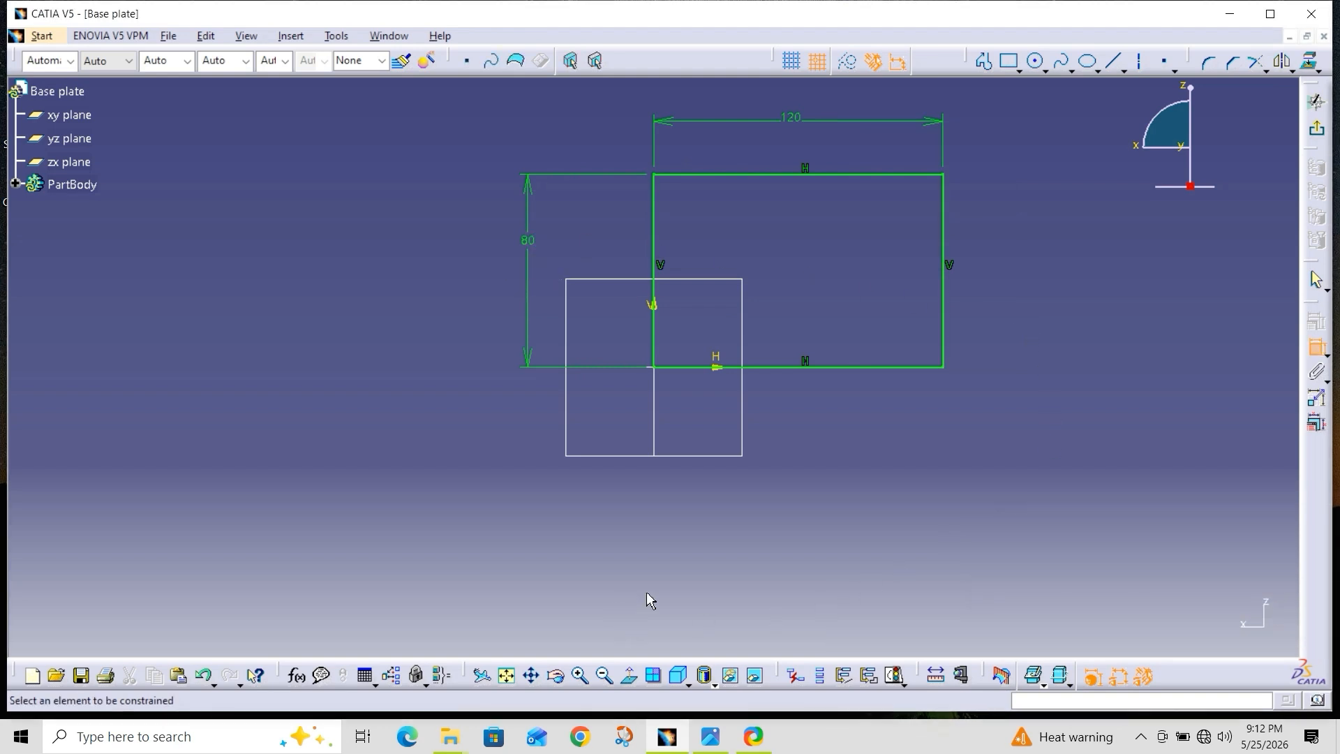
Step: Check the hole details in the reference drawing and sketch a circle of about 10 mm radius near the rectangle's upper-right corner
{"action": "left_click", "coordinate": [711, 736]}
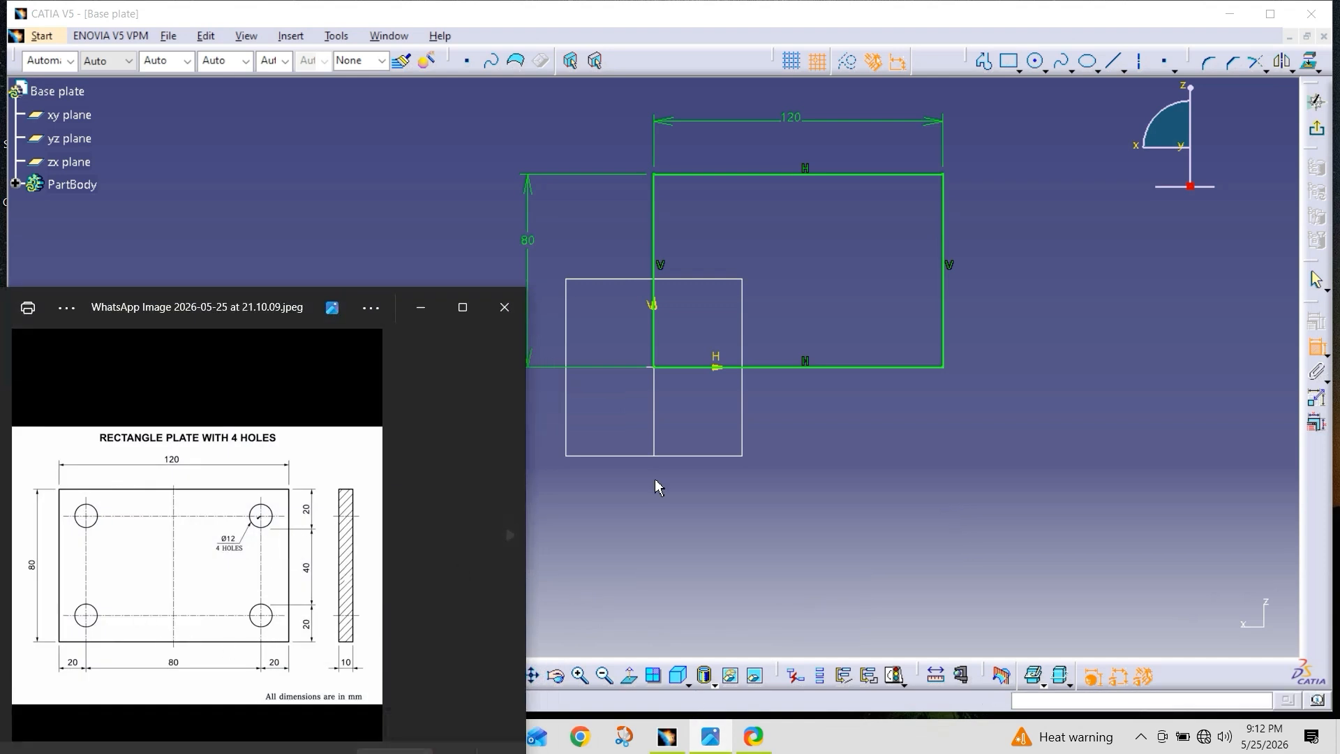
{"action": "left_click", "coordinate": [640, 398]}
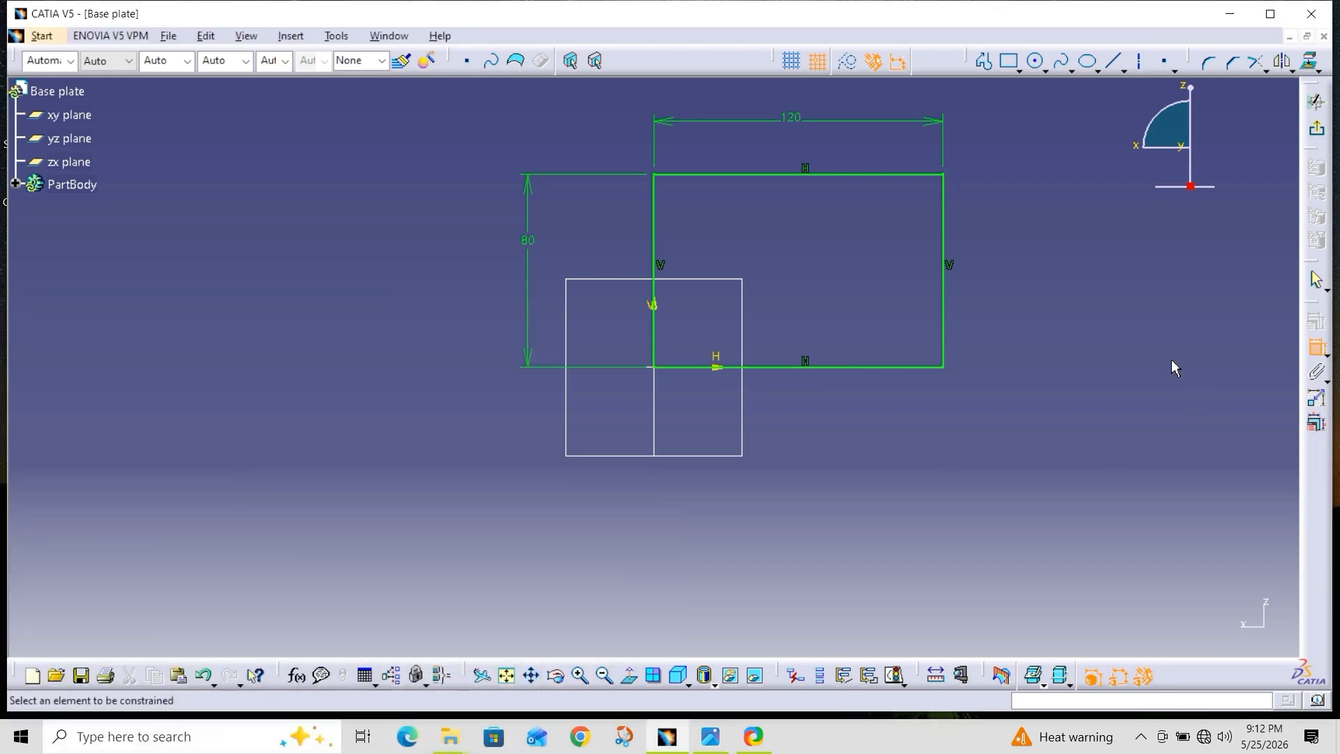
{"action": "left_click", "coordinate": [1036, 63]}
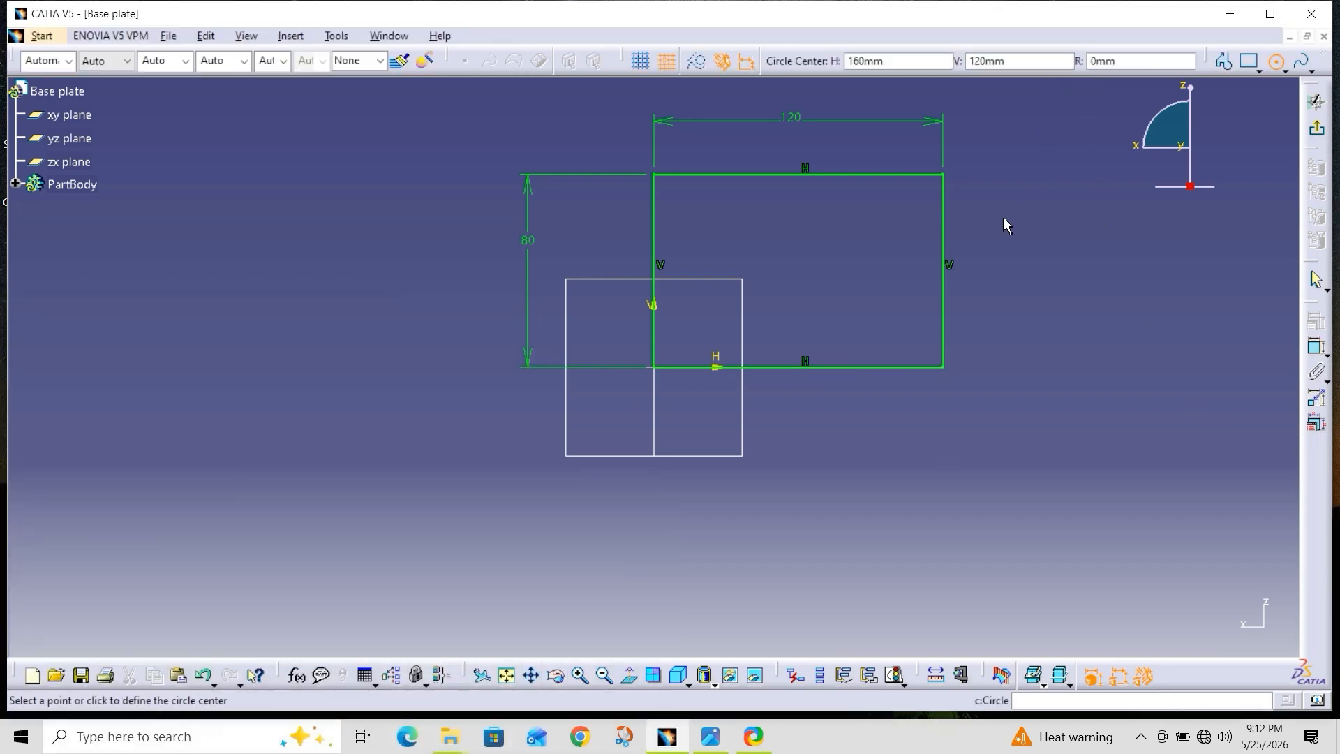
{"action": "left_click", "coordinate": [866, 220]}
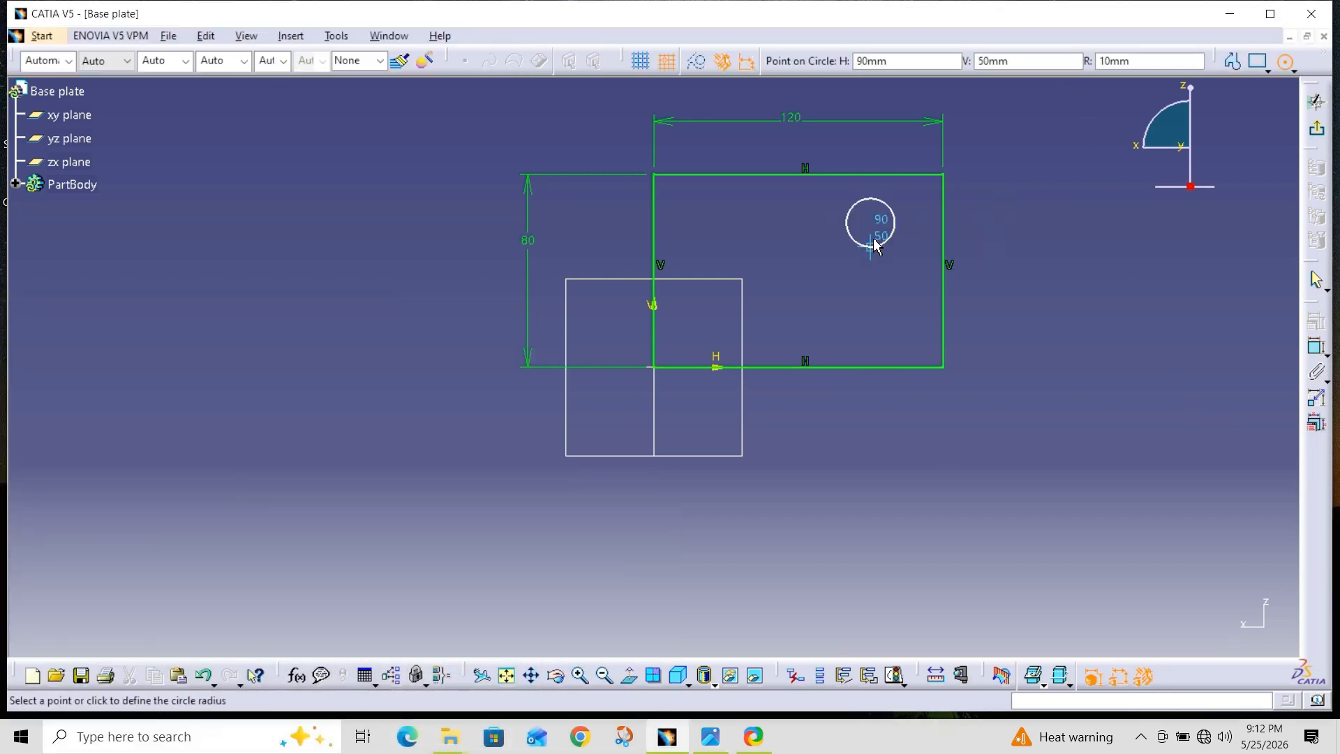
{"action": "left_click", "coordinate": [875, 247]}
Step: Dimension the circle and set its diameter to 12 mm
{"action": "left_click", "coordinate": [1316, 347]}
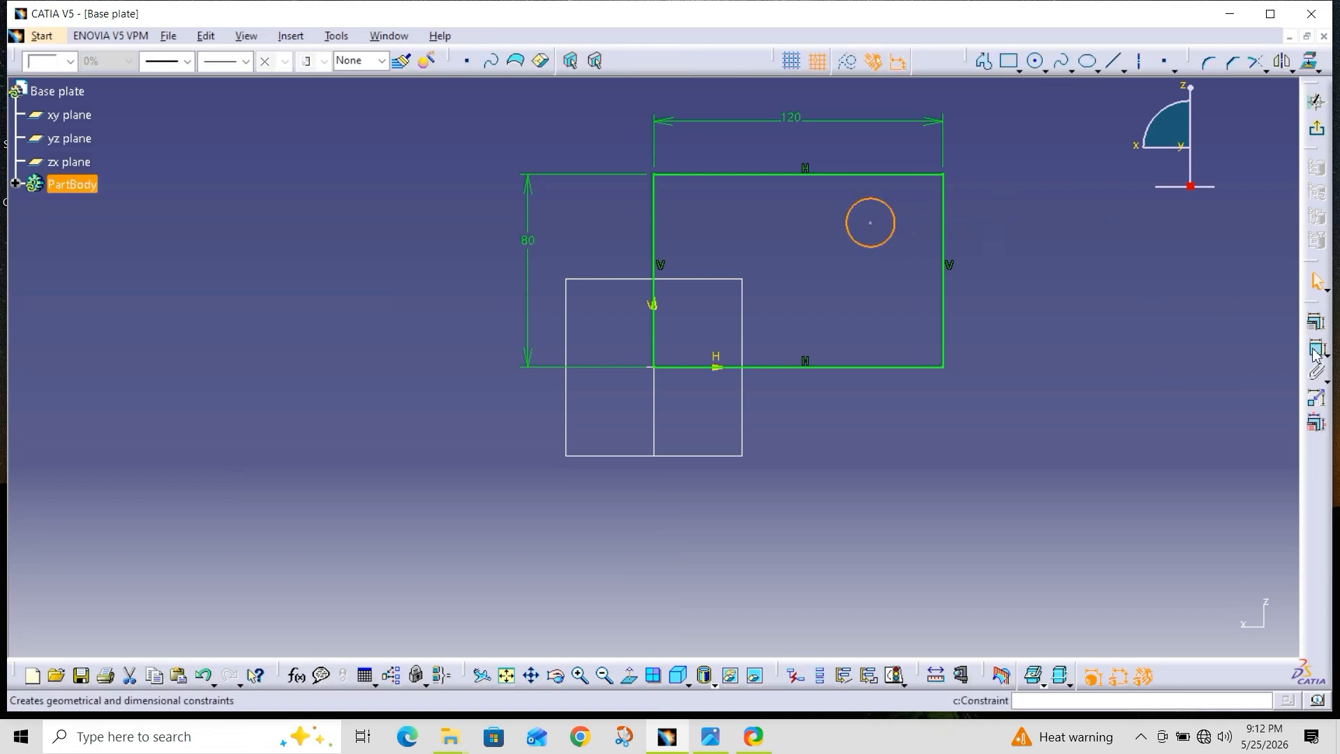
{"action": "left_click", "coordinate": [894, 225]}
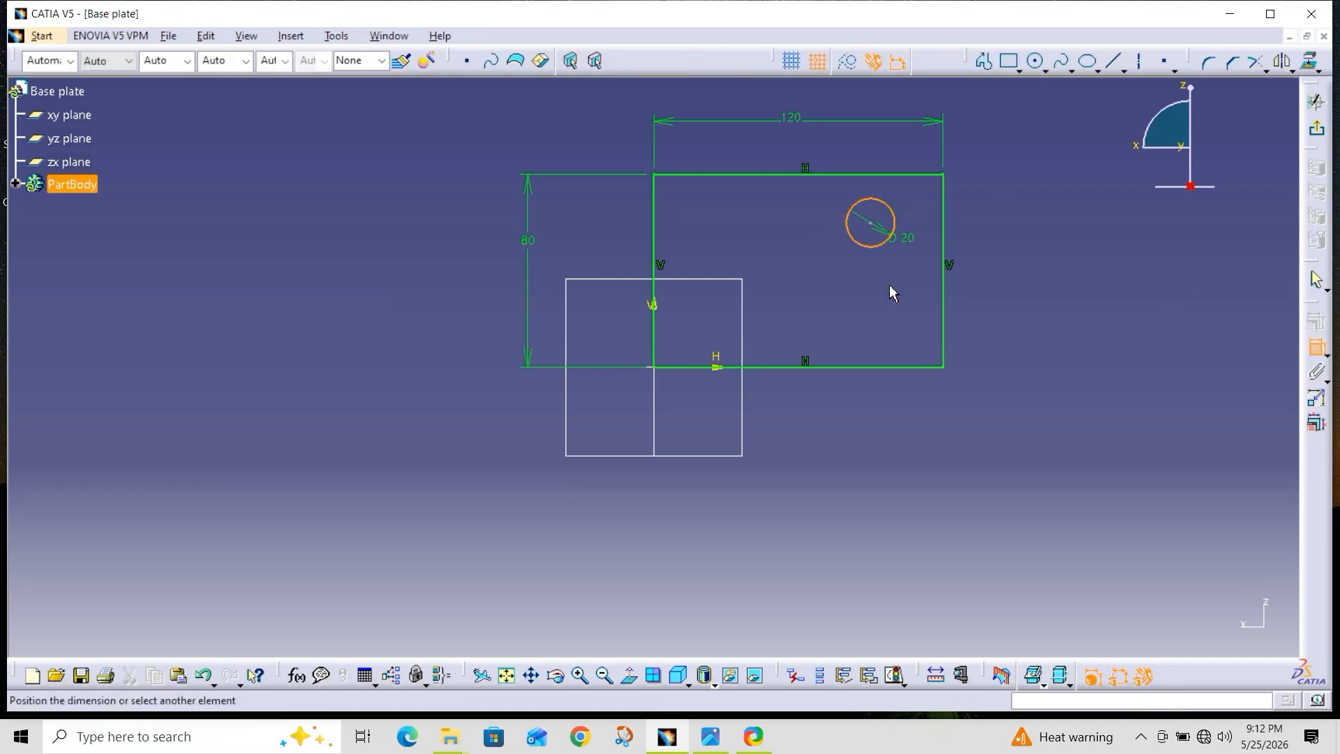
{"action": "left_click", "coordinate": [829, 267]}
{"action": "double_click", "coordinate": [828, 263]}
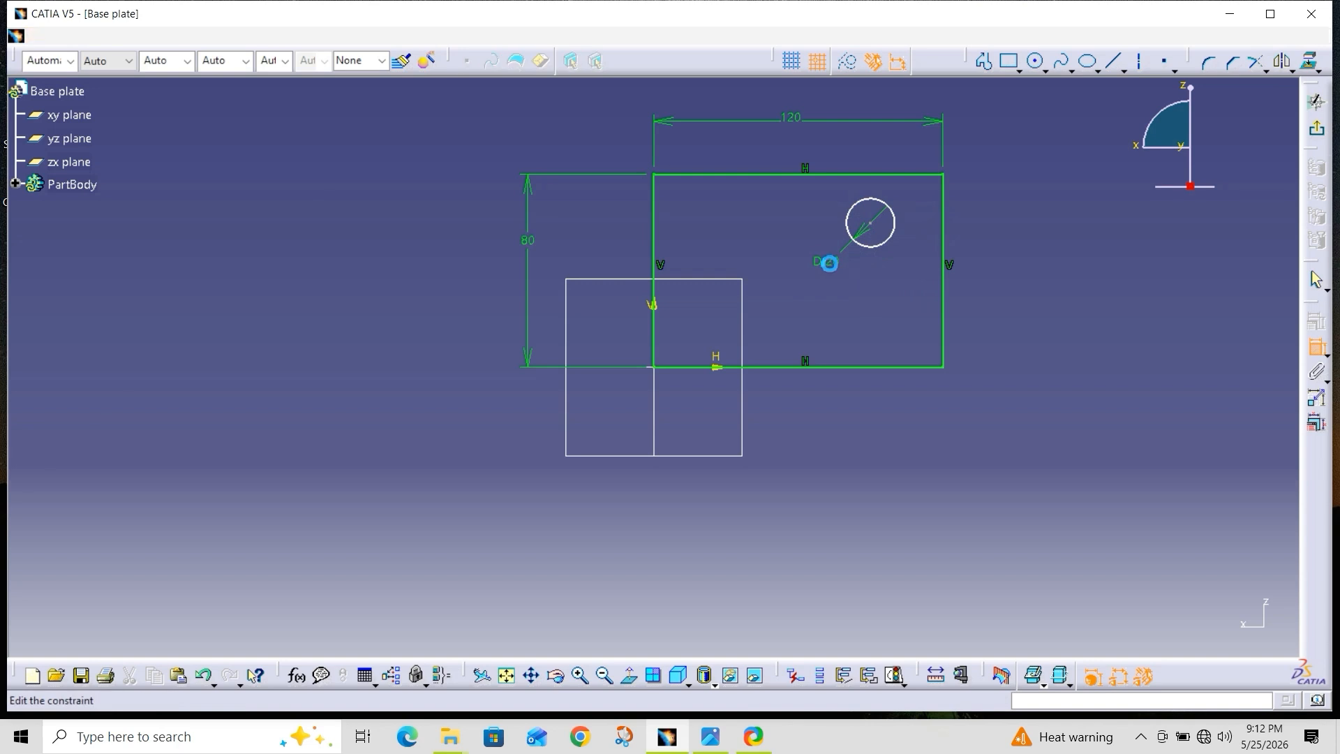
{"action": "type", "text": "1"}
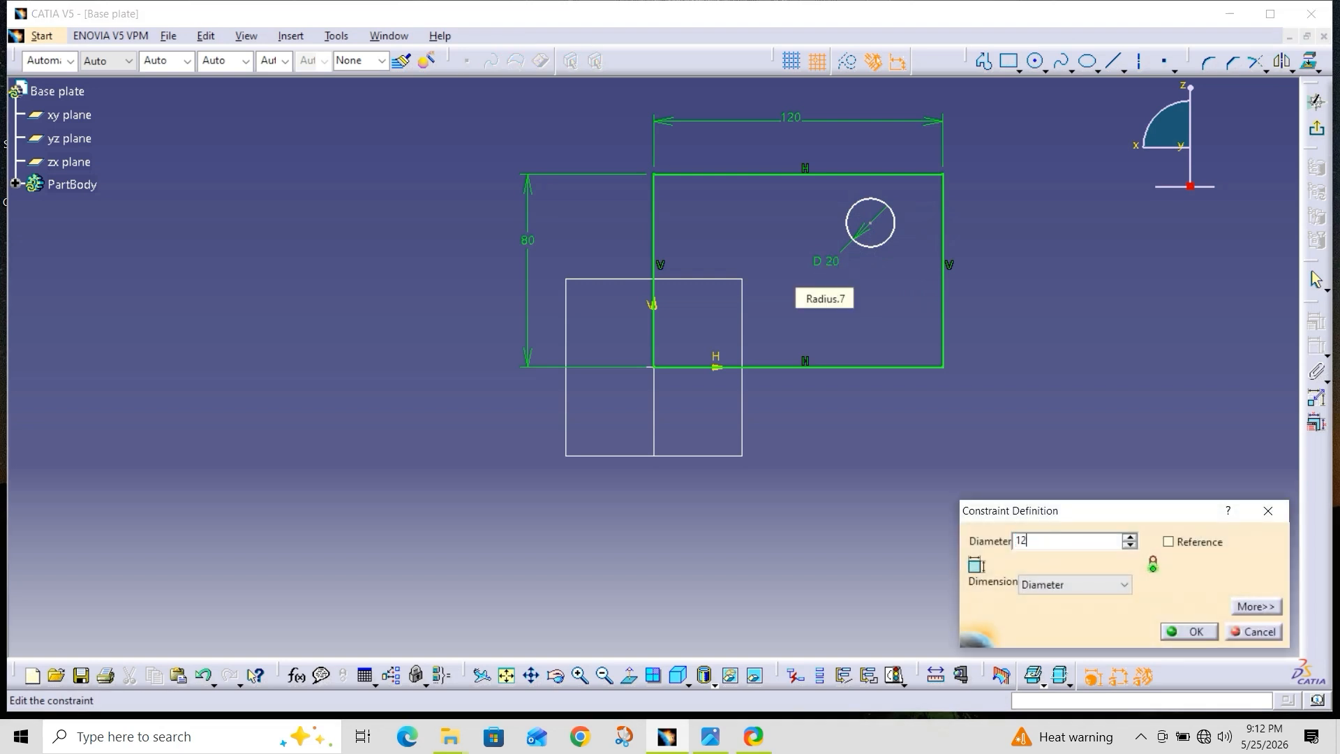
{"action": "type", "text": "2"}
{"action": "key", "text": "Return"}
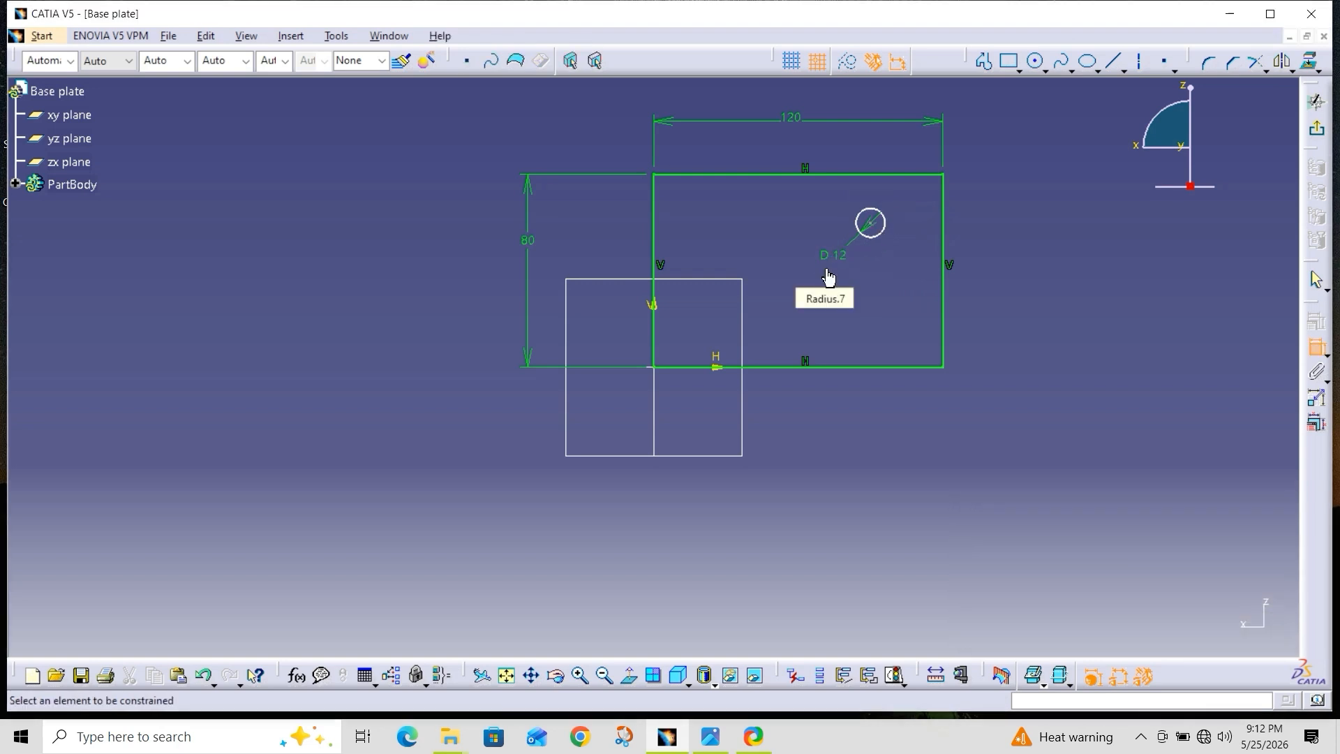
Step: Dimension the circle center's distances from the rectangle's top edge and right edge
{"action": "left_click", "coordinate": [870, 224]}
{"action": "left_click", "coordinate": [809, 173]}
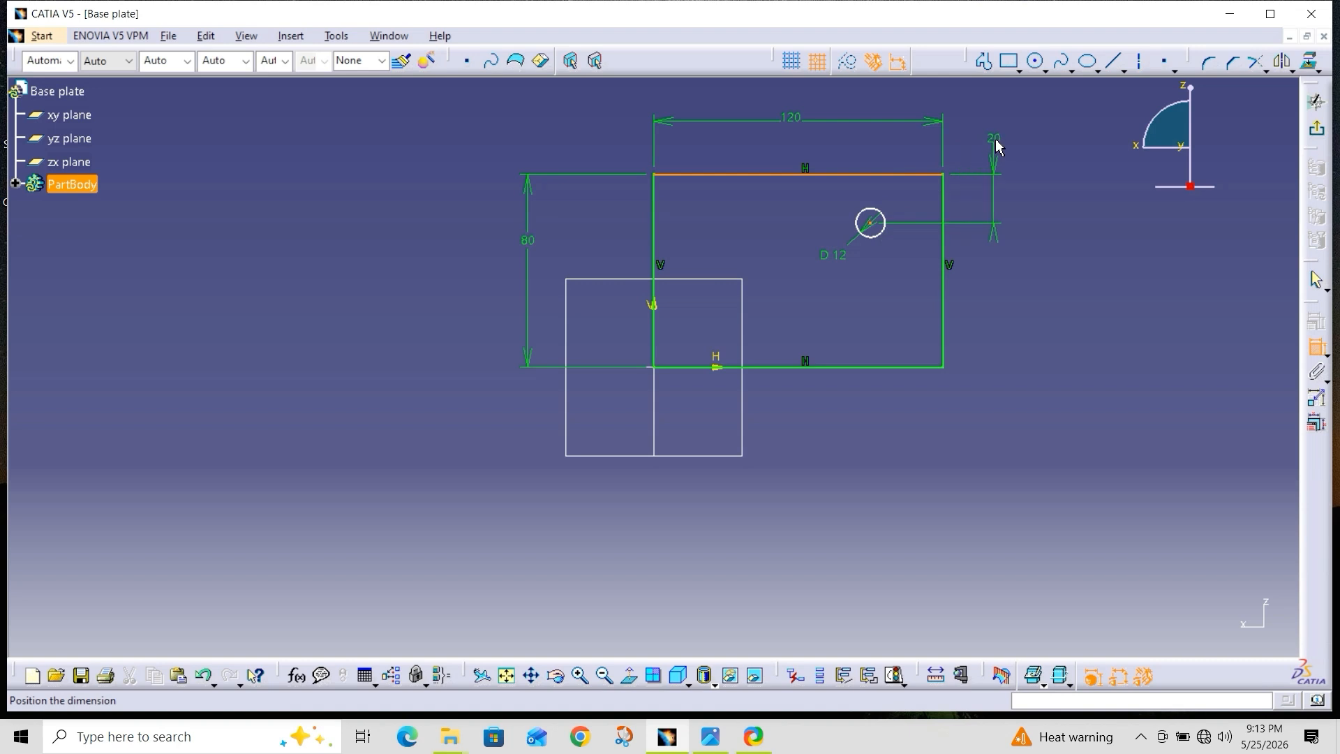
{"action": "left_click", "coordinate": [995, 143]}
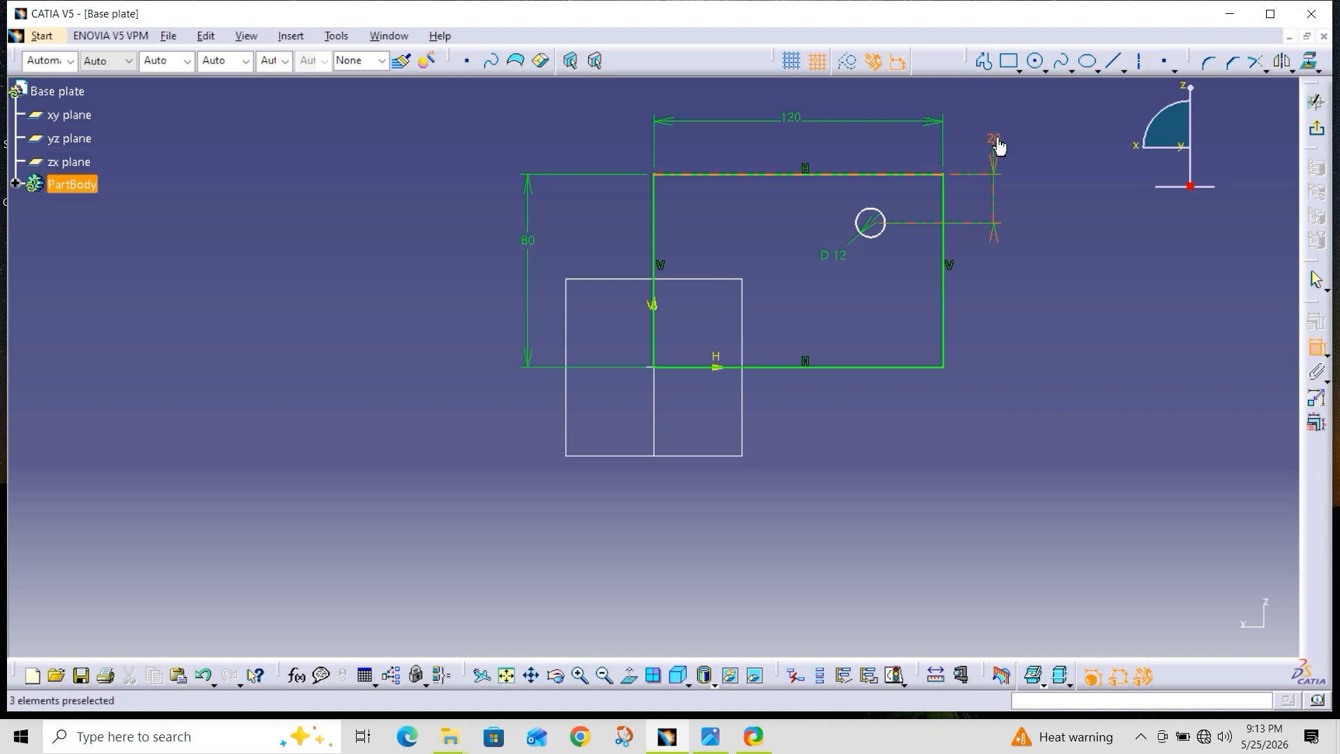
{"action": "left_click", "coordinate": [872, 223]}
{"action": "left_click", "coordinate": [943, 204]}
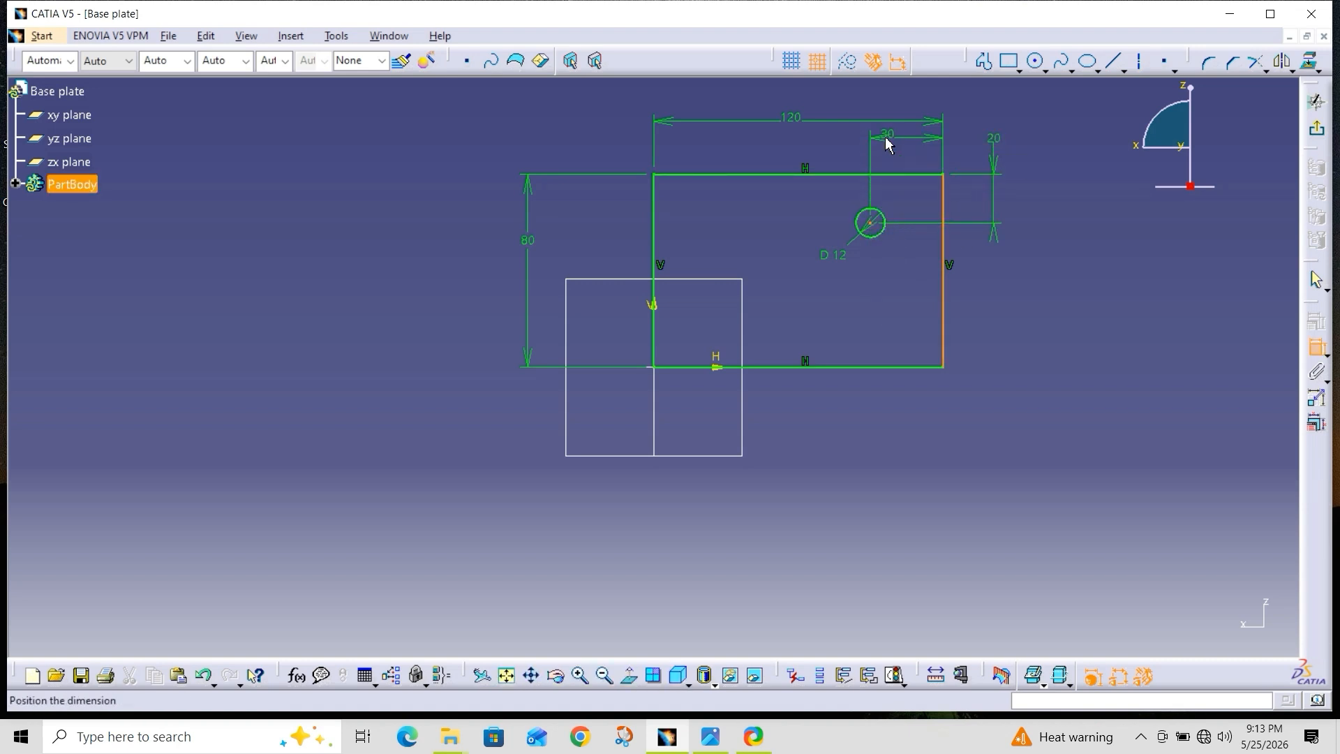
{"action": "left_click", "coordinate": [902, 135]}
Step: Set the circle center's distance from the rectangle's right edge to 20 mm
{"action": "double_click", "coordinate": [904, 136]}
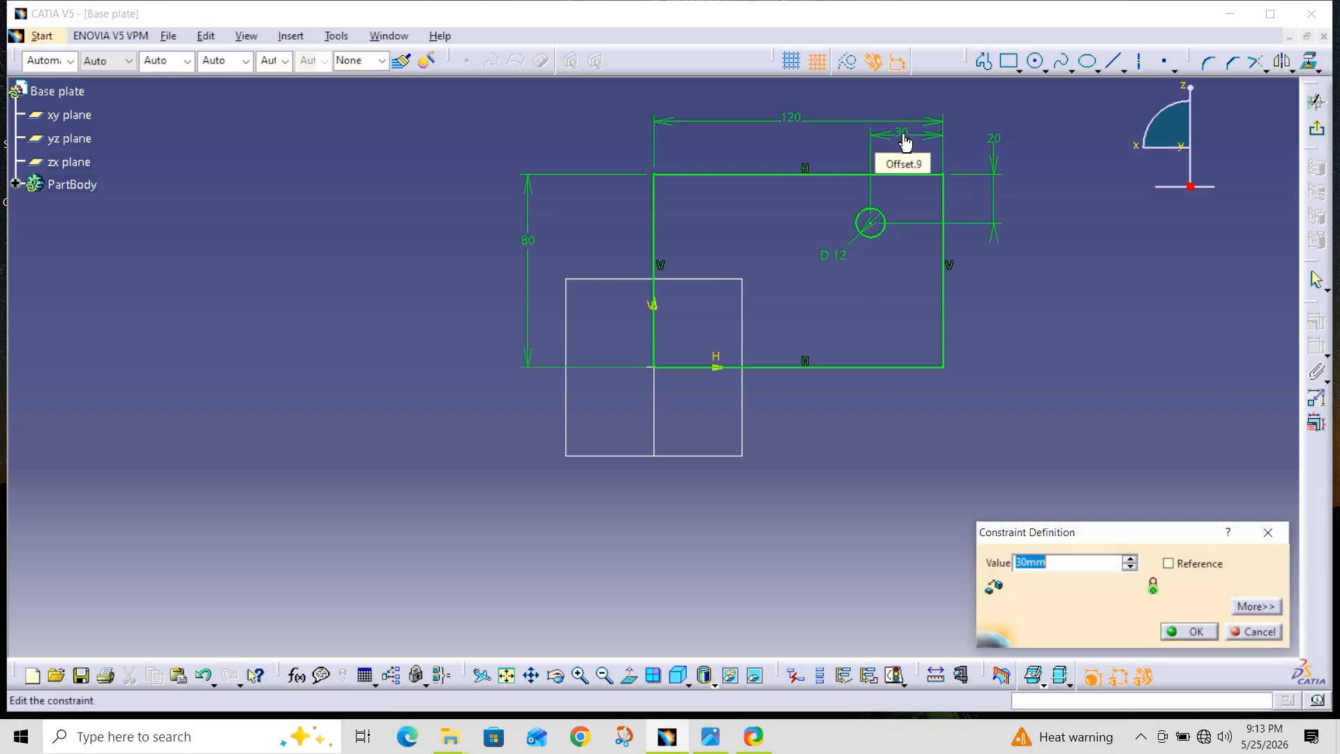
{"action": "type", "text": "20"}
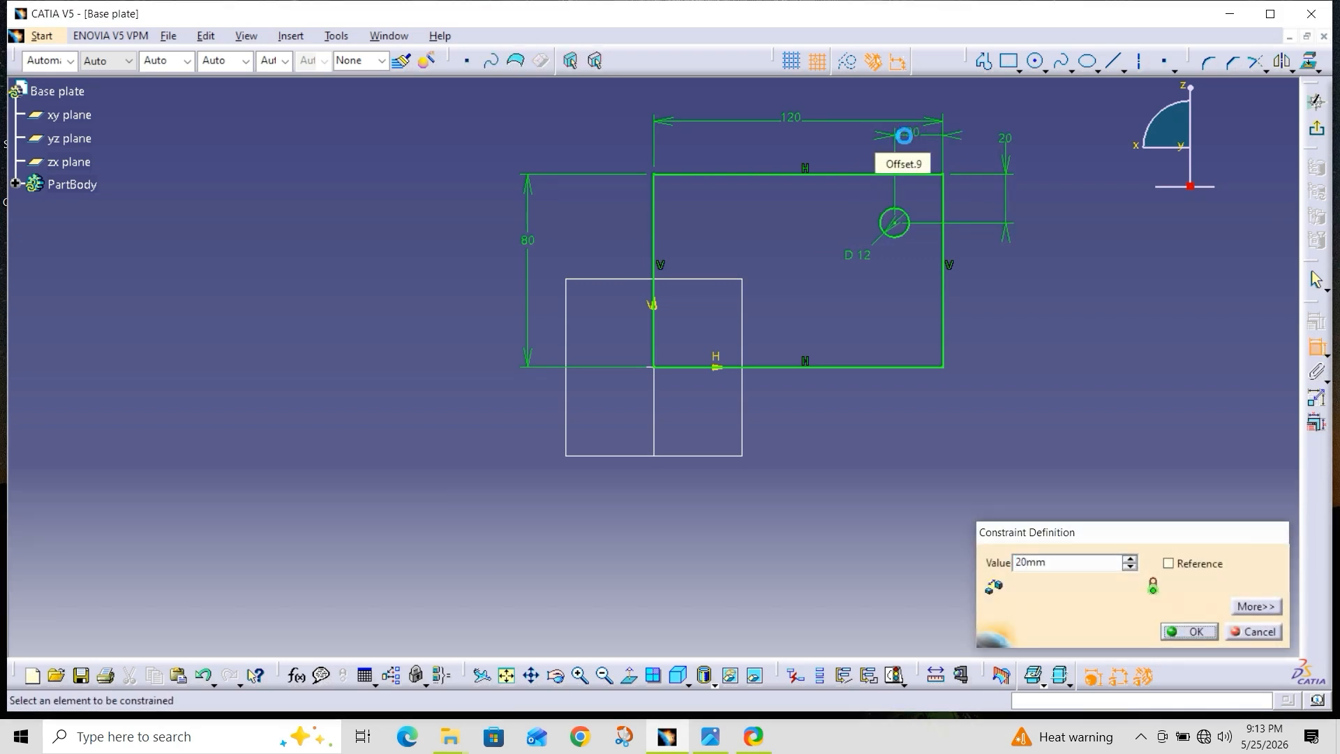
{"action": "key", "text": "Return"}
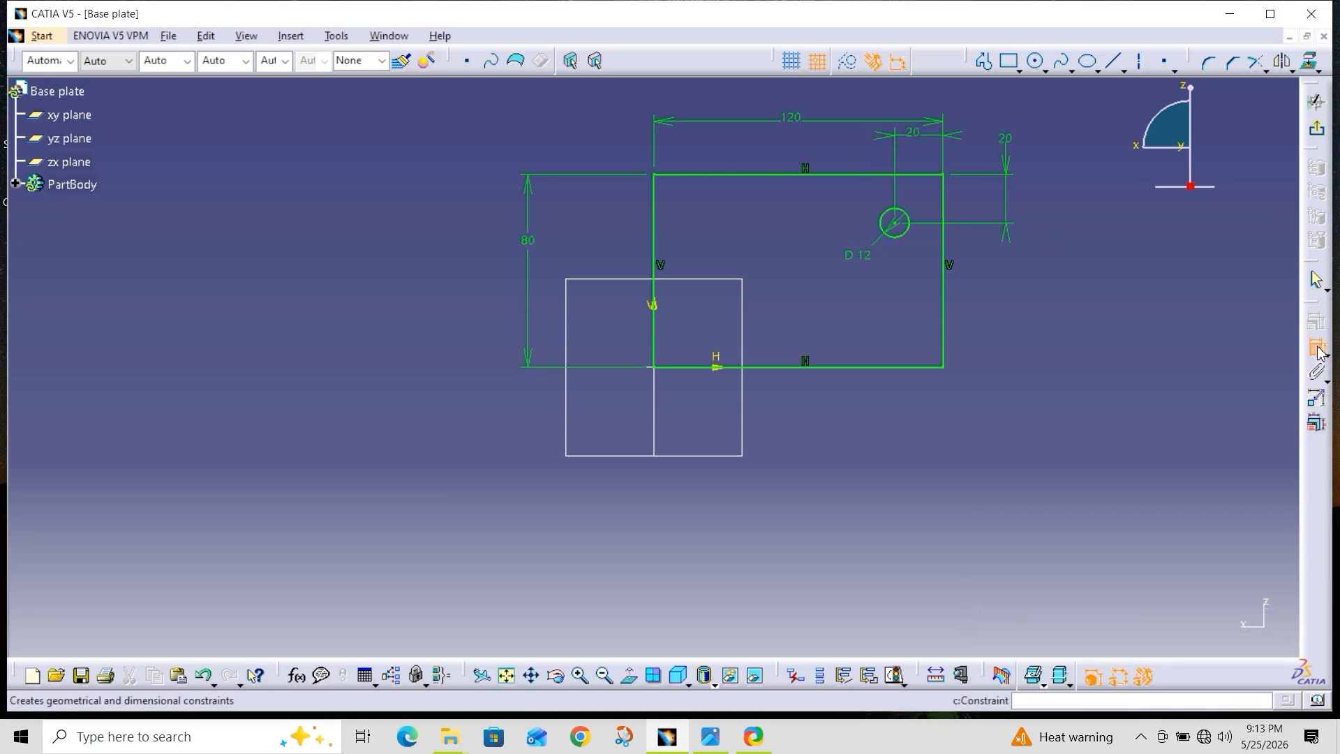
{"action": "left_click", "coordinate": [1319, 349]}
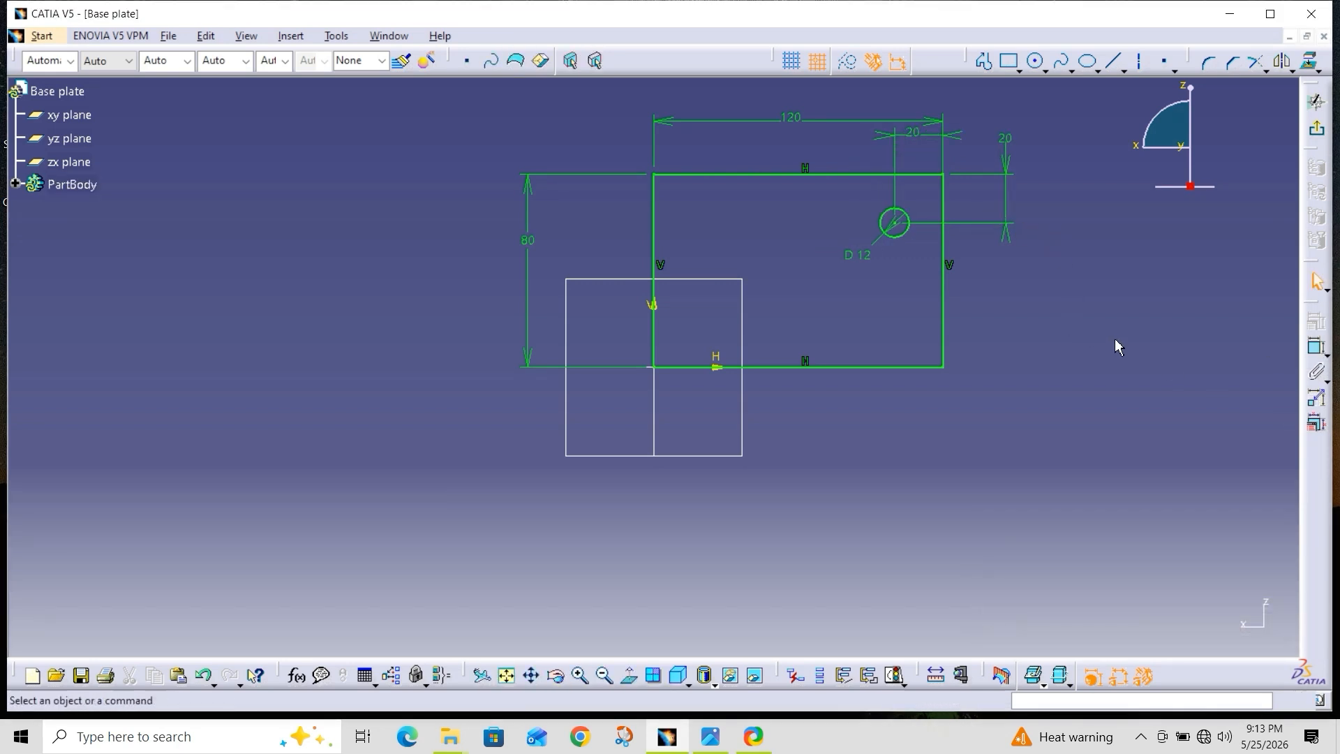
Step: Draw a horizontal axis about 20 mm long inward from the right edge's midpoint and a vertical axis about 30 mm up from the bottom edge's midpoint
{"action": "left_click", "coordinate": [1139, 61]}
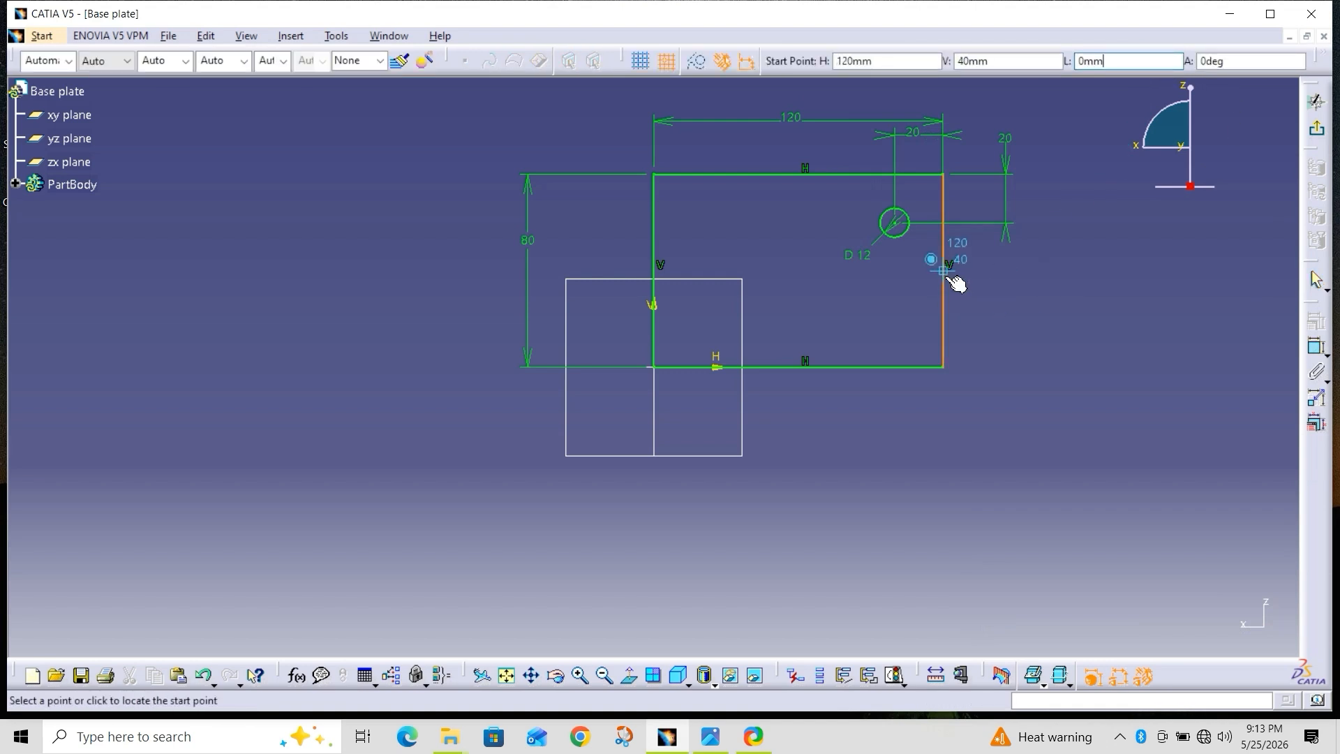
{"action": "left_click", "coordinate": [943, 271]}
{"action": "left_click", "coordinate": [895, 270]}
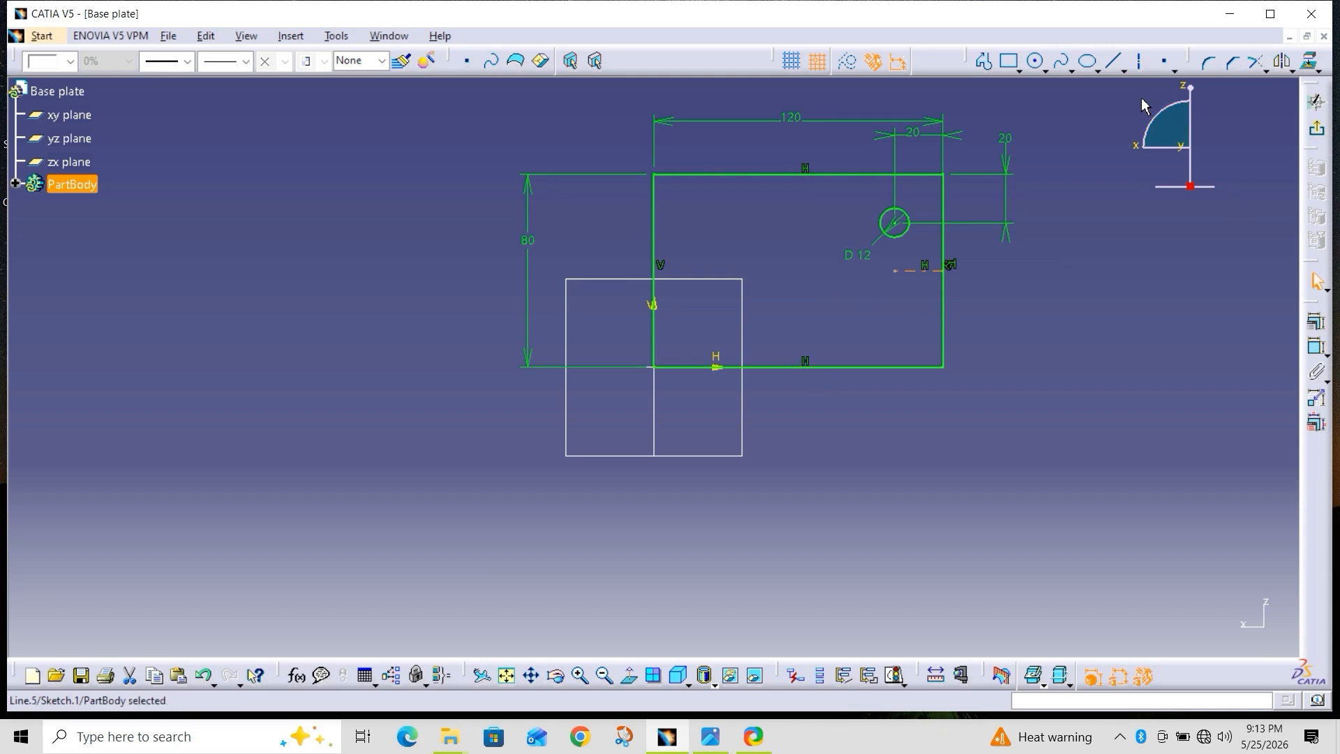
{"action": "left_click", "coordinate": [1139, 62]}
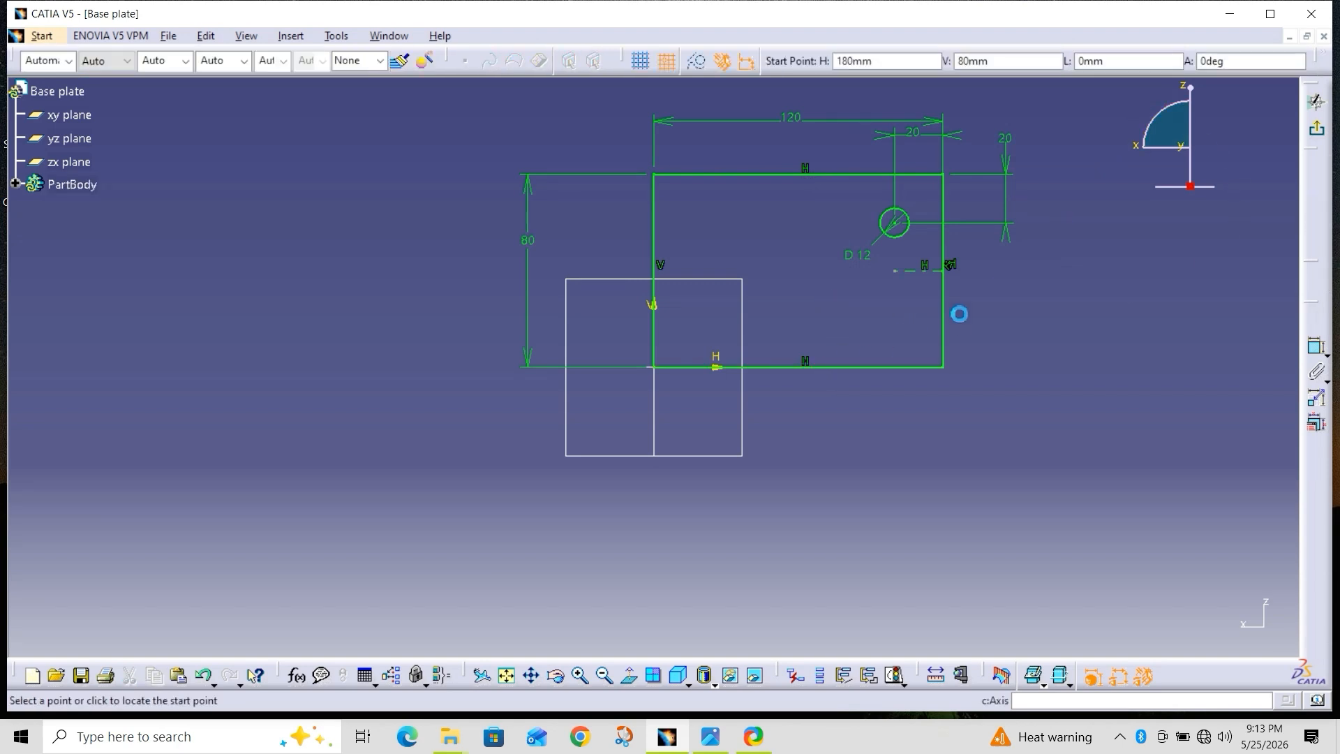
{"action": "left_click", "coordinate": [799, 368]}
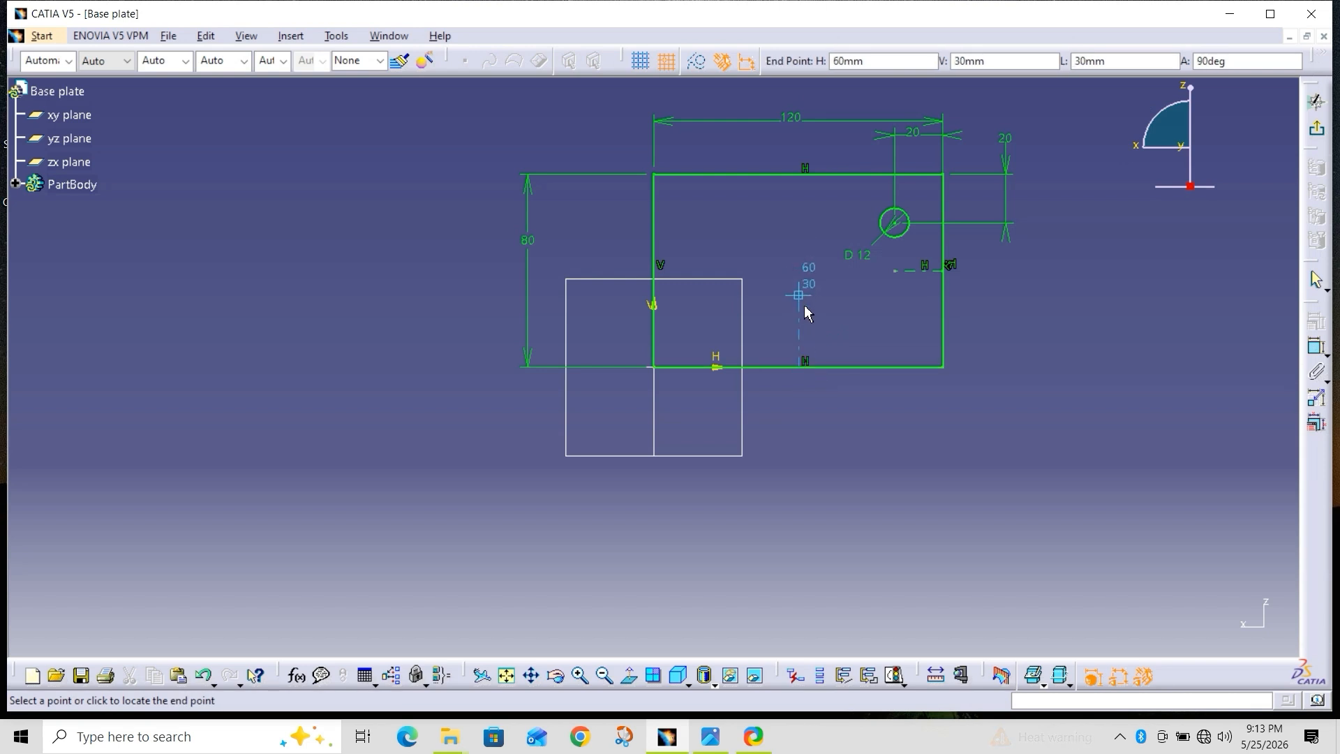
{"action": "left_click", "coordinate": [799, 296]}
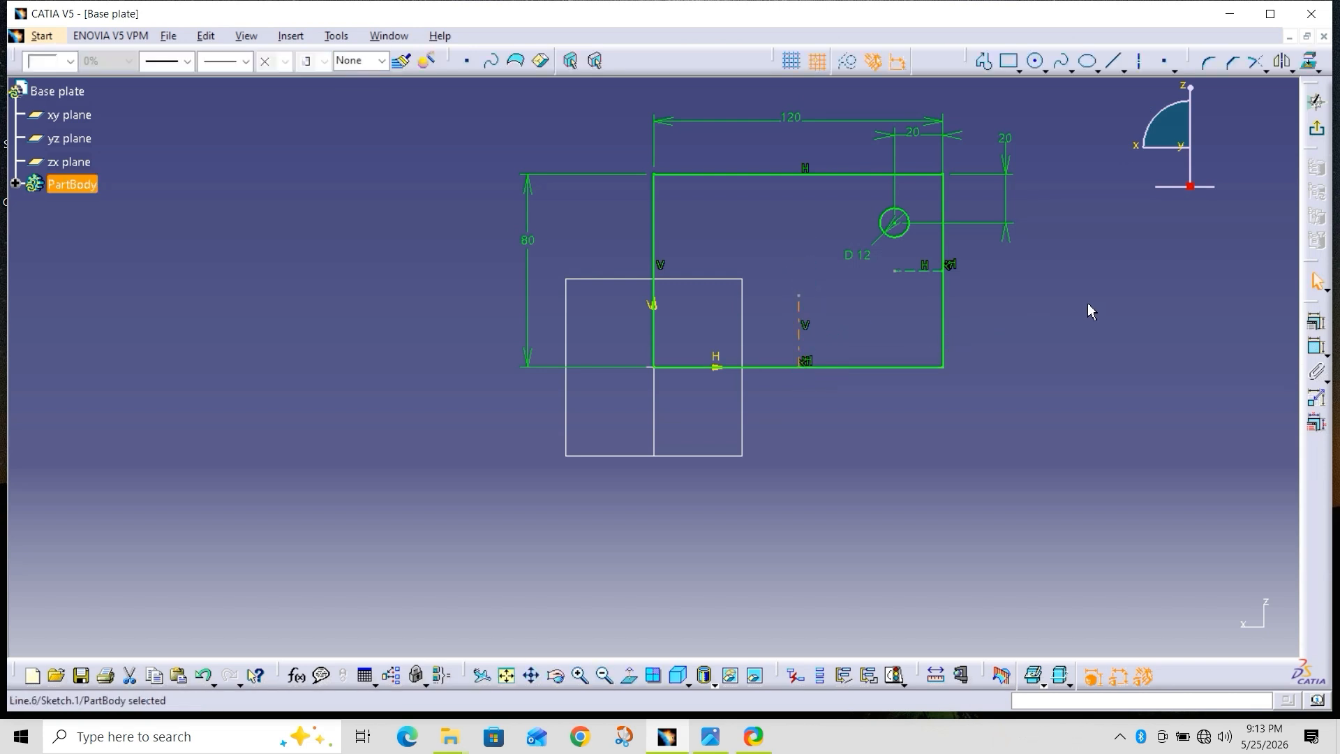
Step: Try to mirror the 12 mm circle about the horizontal axis
{"action": "left_click", "coordinate": [1283, 61]}
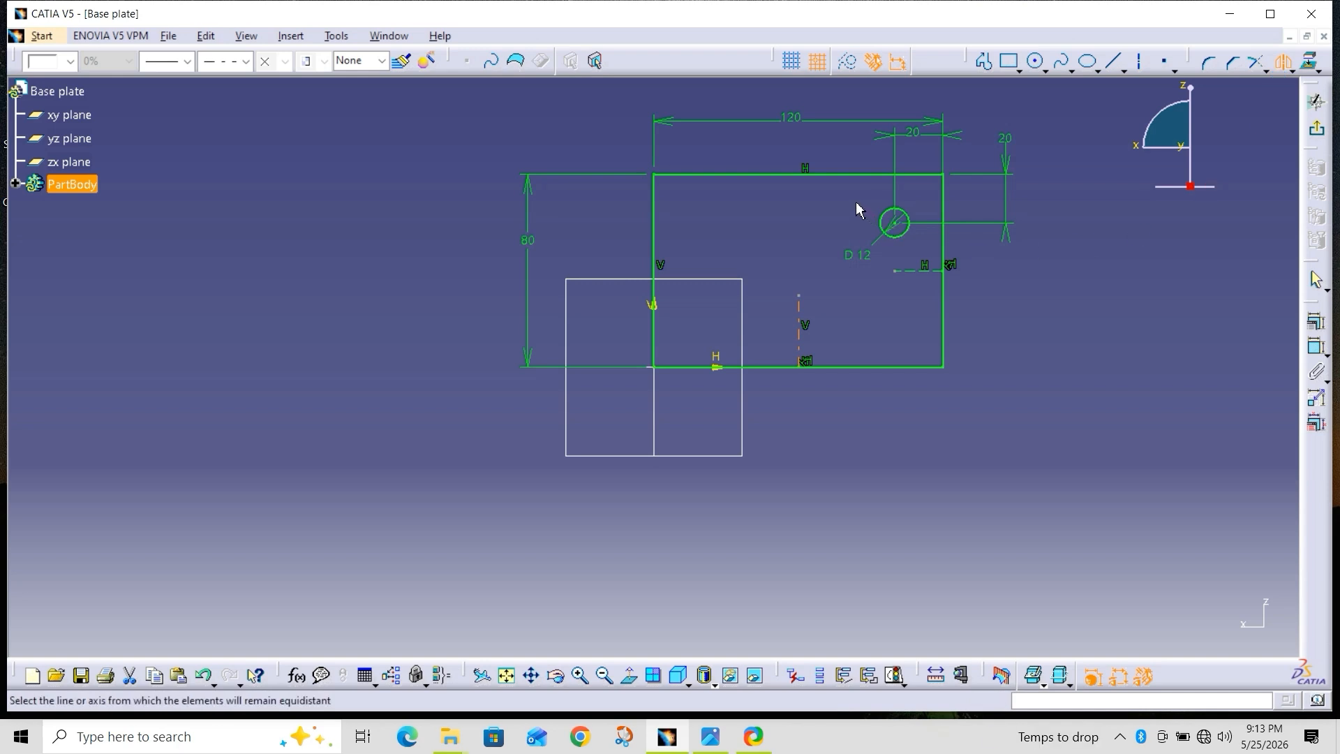
{"action": "left_click_drag", "start_coordinate": [843, 195], "coordinate": [926, 260]}
{"action": "left_click", "coordinate": [927, 271]}
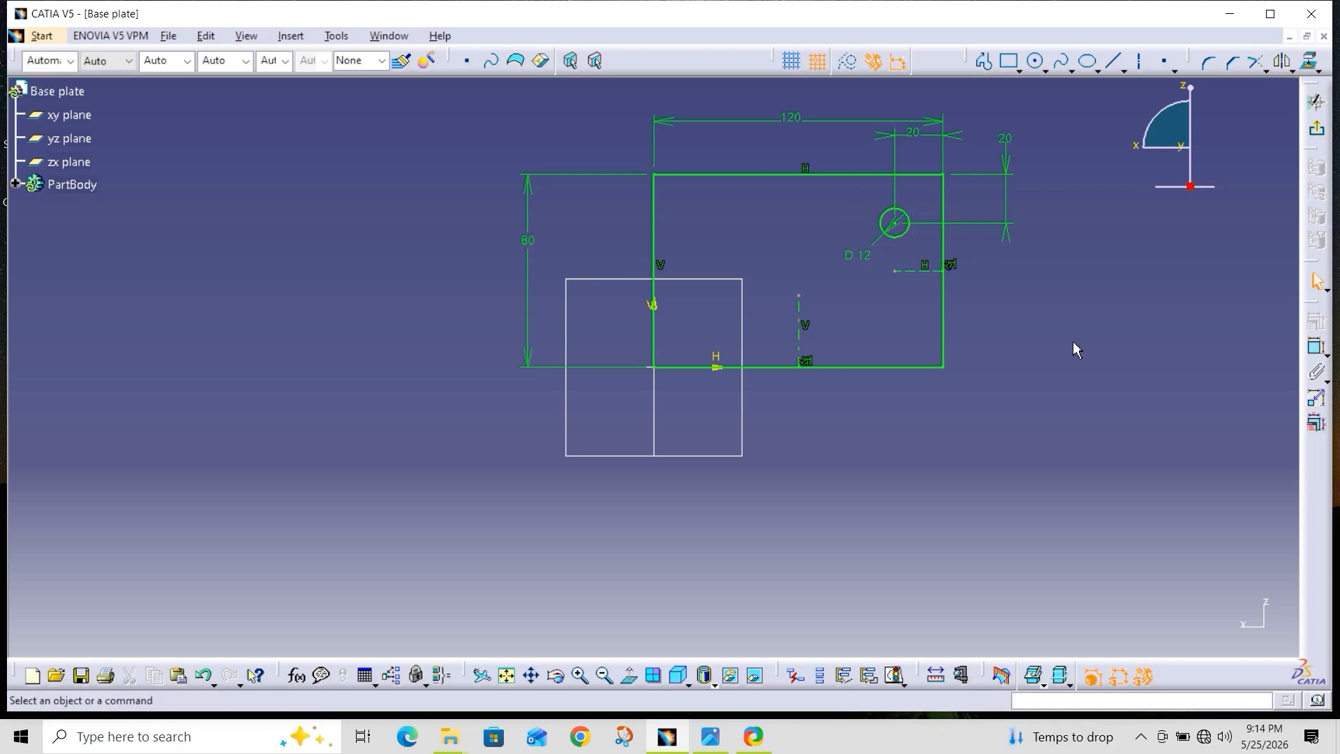
Step: Mirror the 12 mm circle about the vertical axis
{"action": "left_click", "coordinate": [1283, 62]}
{"action": "left_click", "coordinate": [893, 225]}
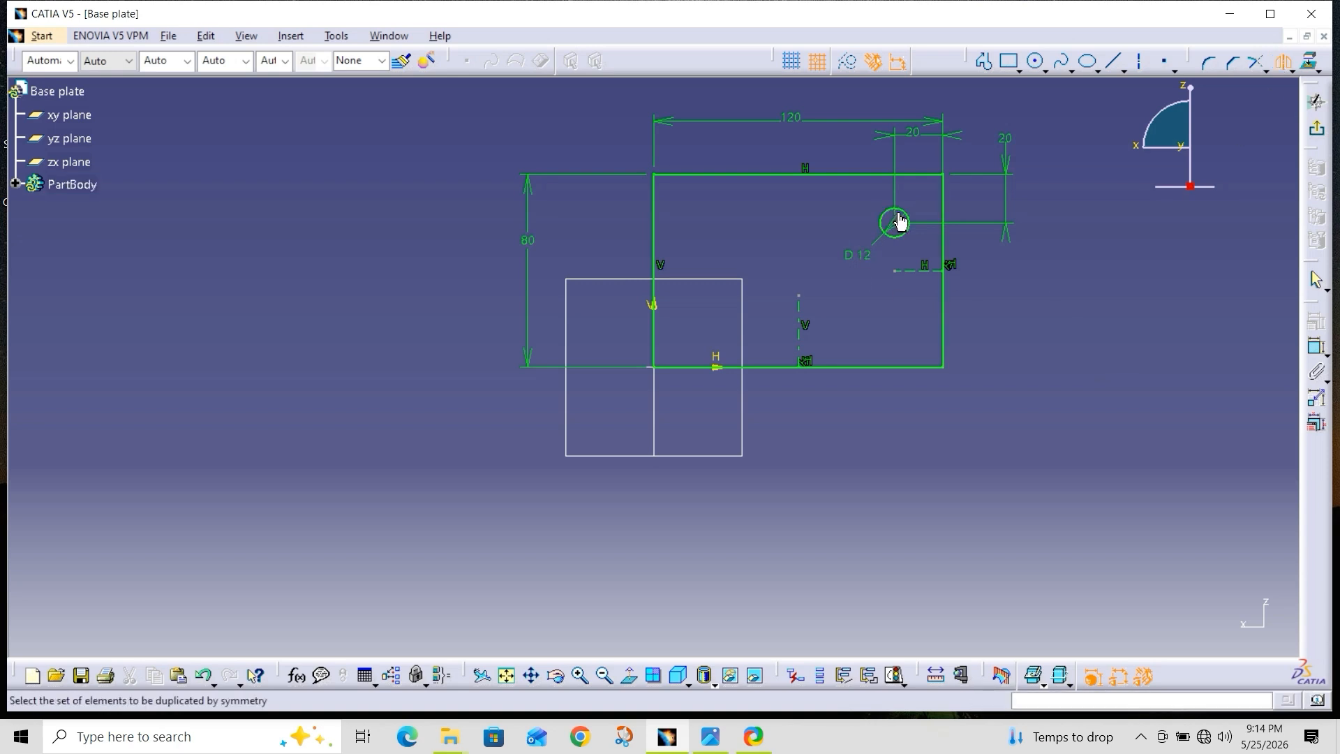
{"action": "left_click", "coordinate": [800, 318]}
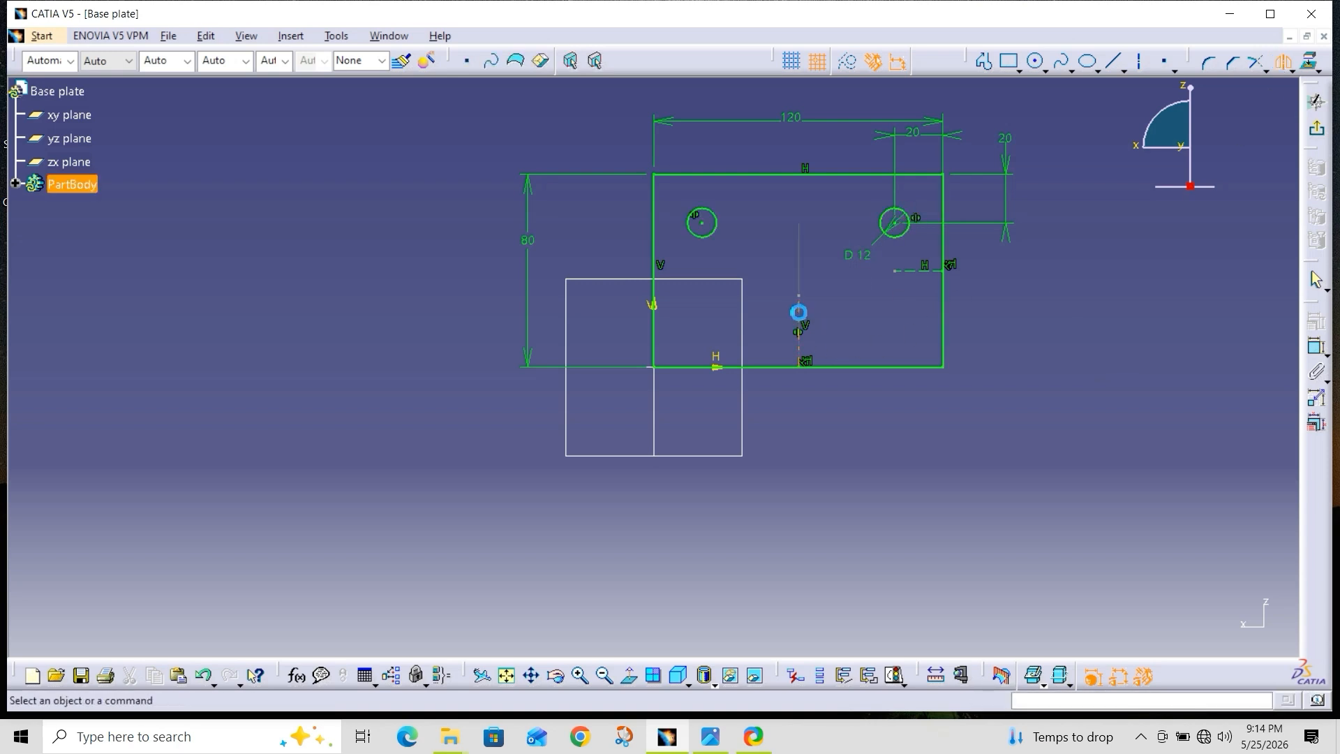
Step: Mirror the two upper circles about the horizontal axis to complete the four-hole pattern
{"action": "left_click", "coordinate": [1283, 63]}
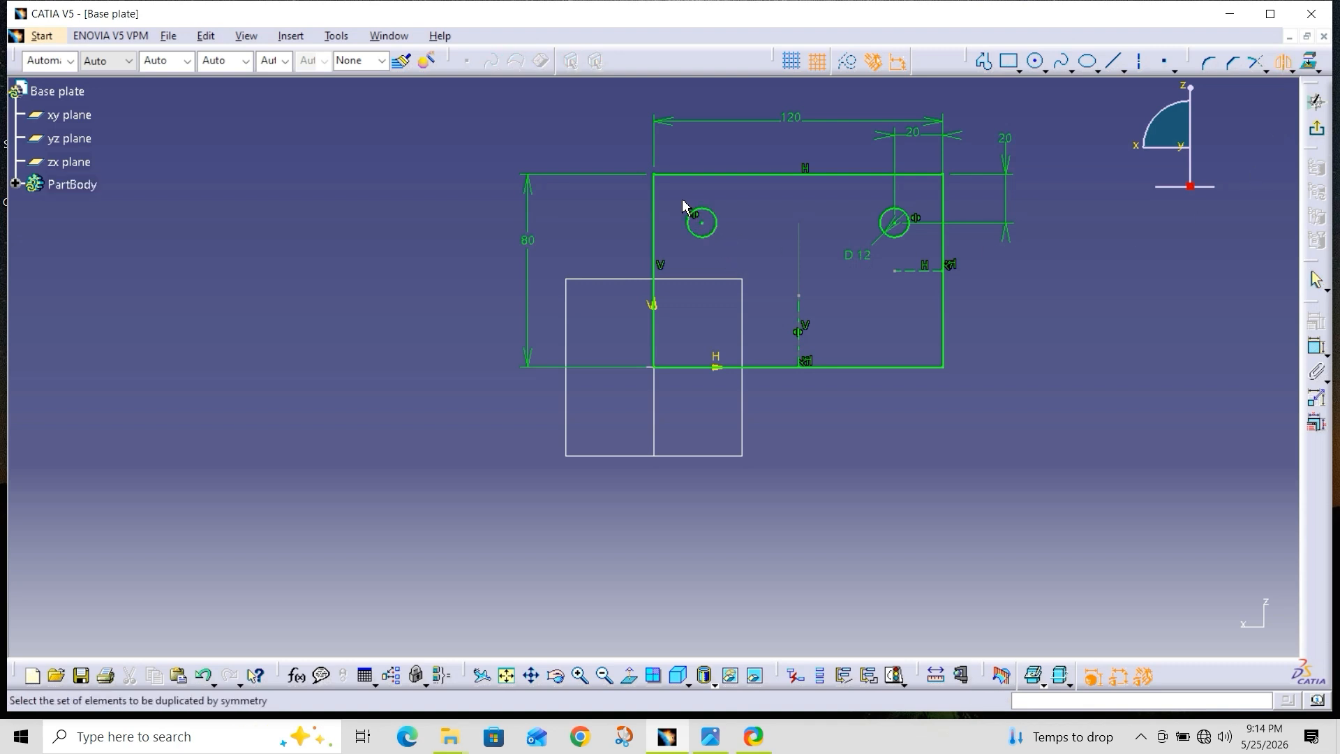
{"action": "left_click_drag", "start_coordinate": [683, 203], "coordinate": [919, 252]}
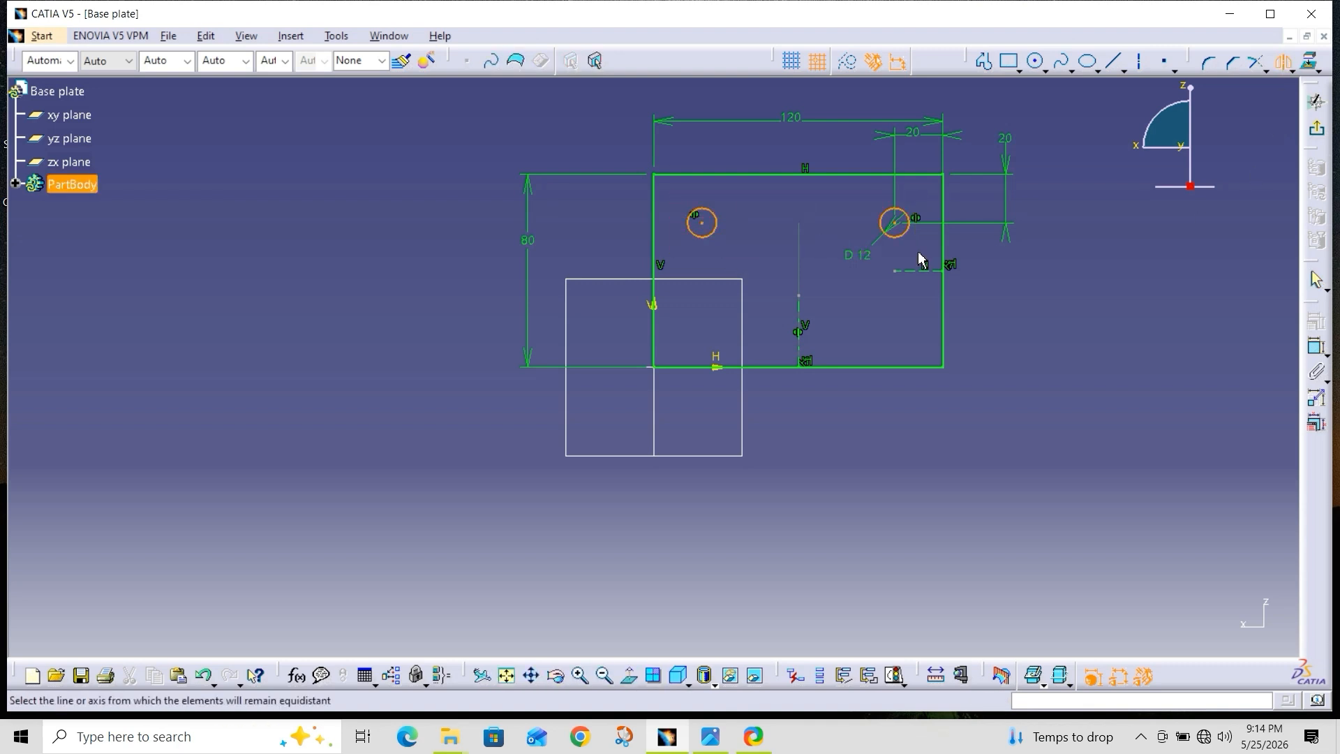
{"action": "left_click", "coordinate": [920, 270]}
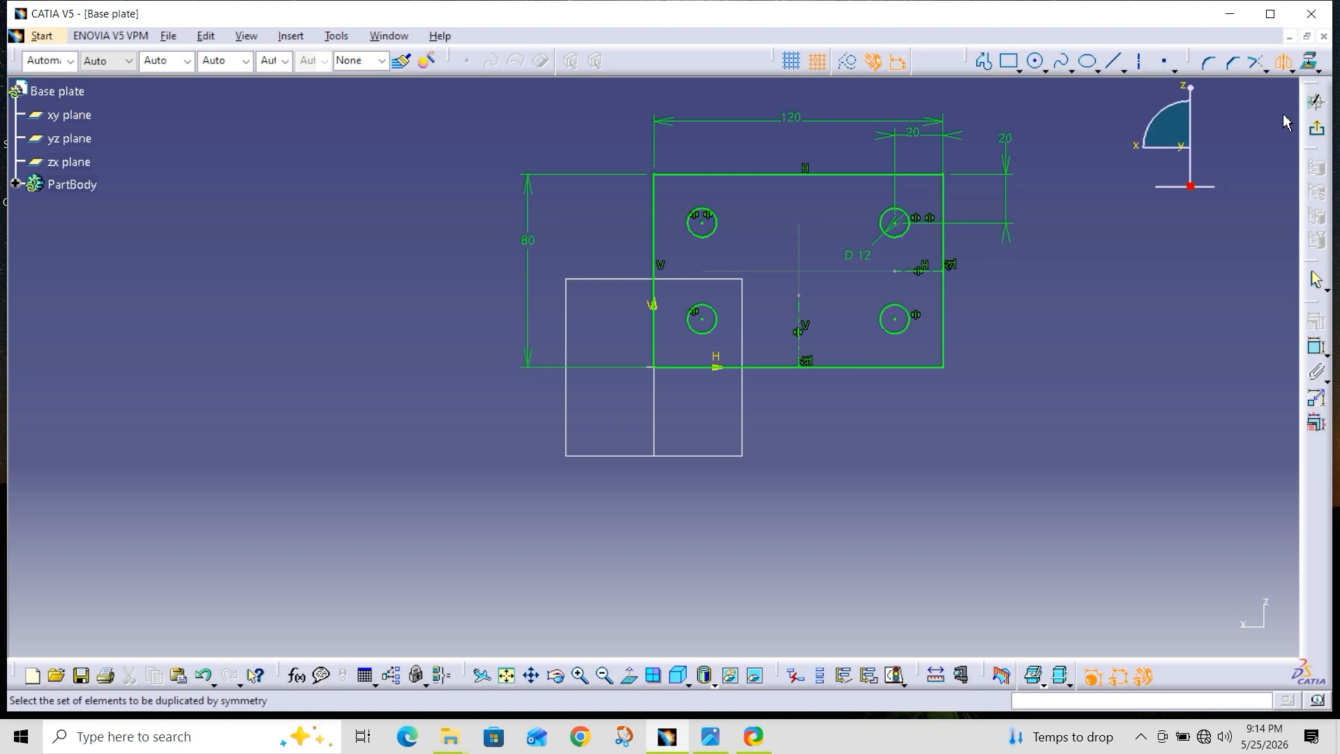
{"action": "left_click", "coordinate": [1284, 63]}
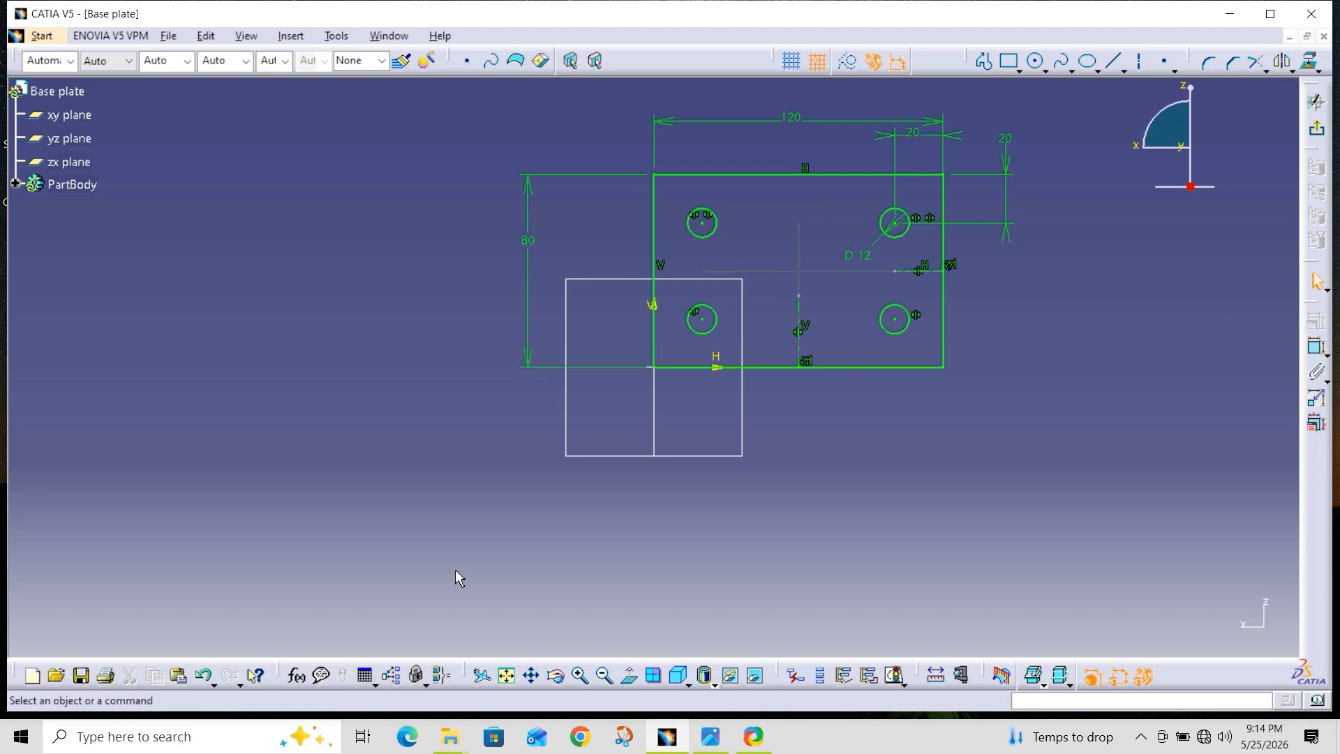
Step: Exit the sketch and pad the plate profile to 10 mm, the thickness given in the reference drawing
{"action": "left_click", "coordinate": [711, 737]}
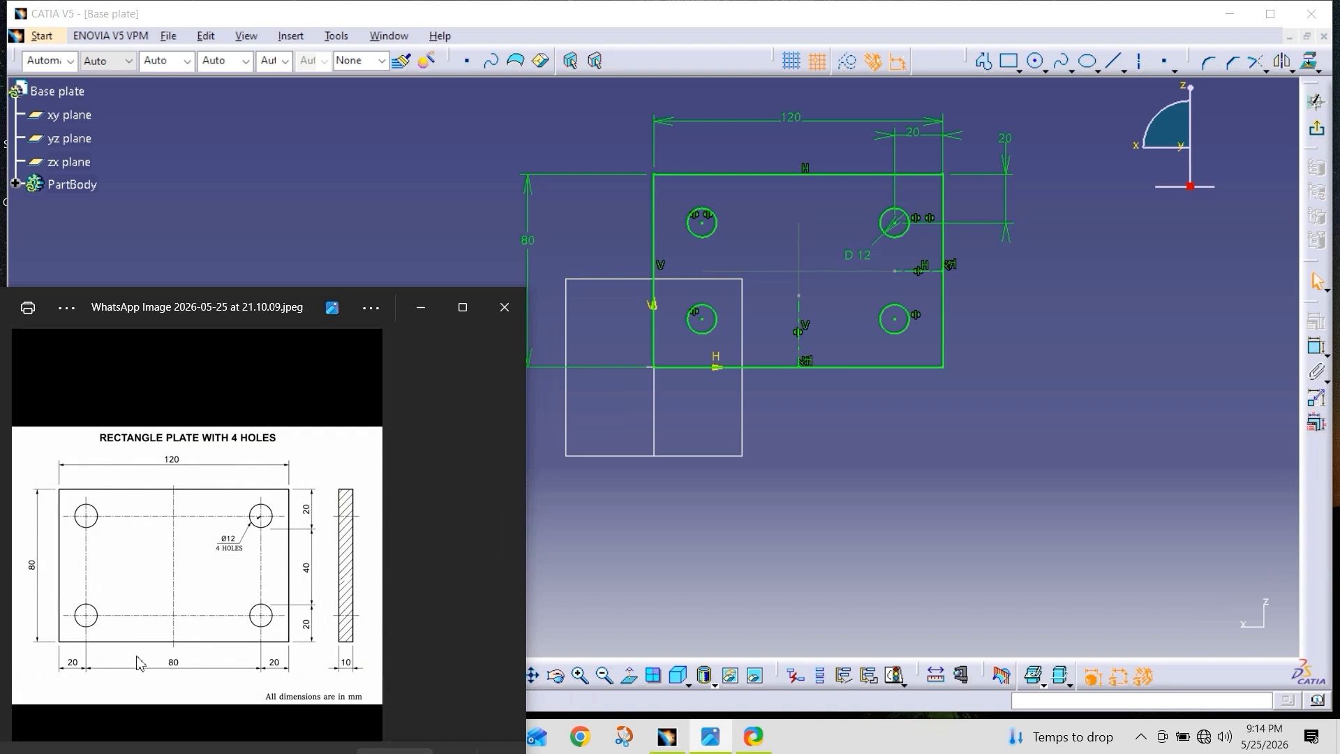
{"action": "left_click", "coordinate": [420, 307]}
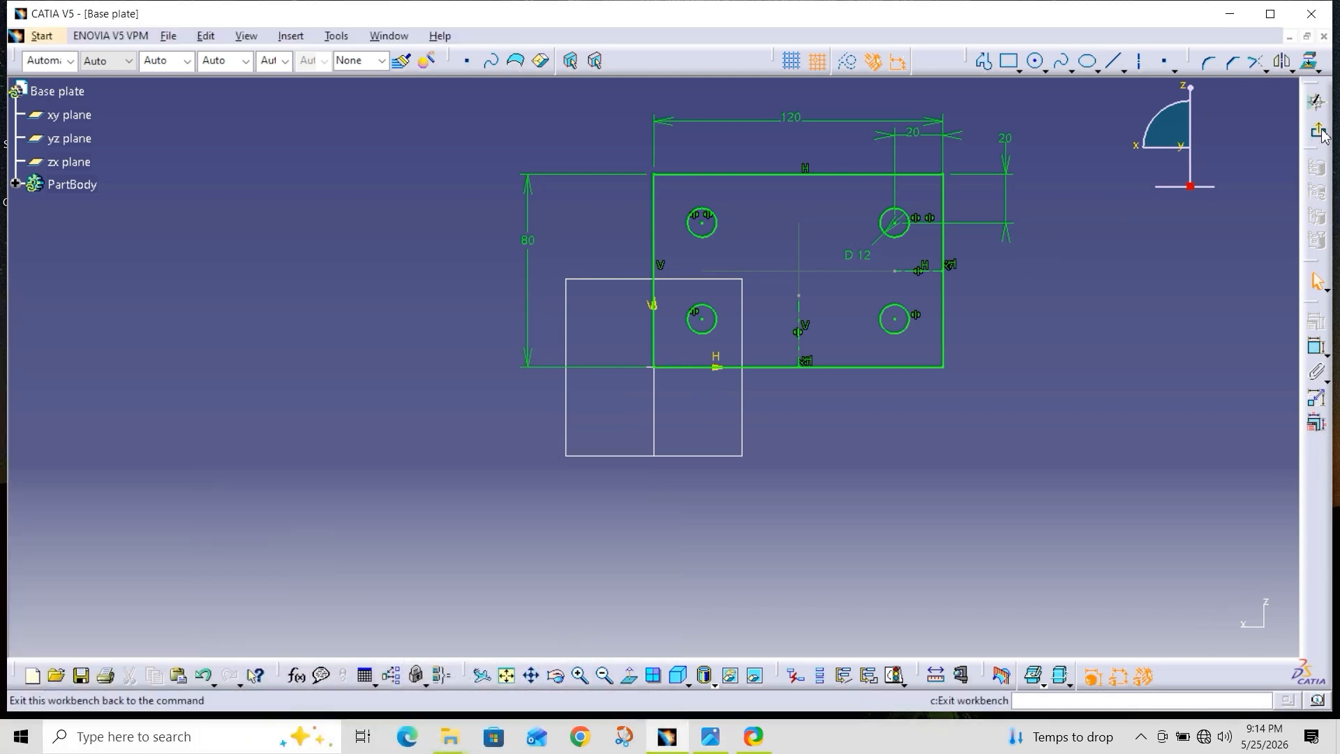
{"action": "left_click", "coordinate": [1317, 102]}
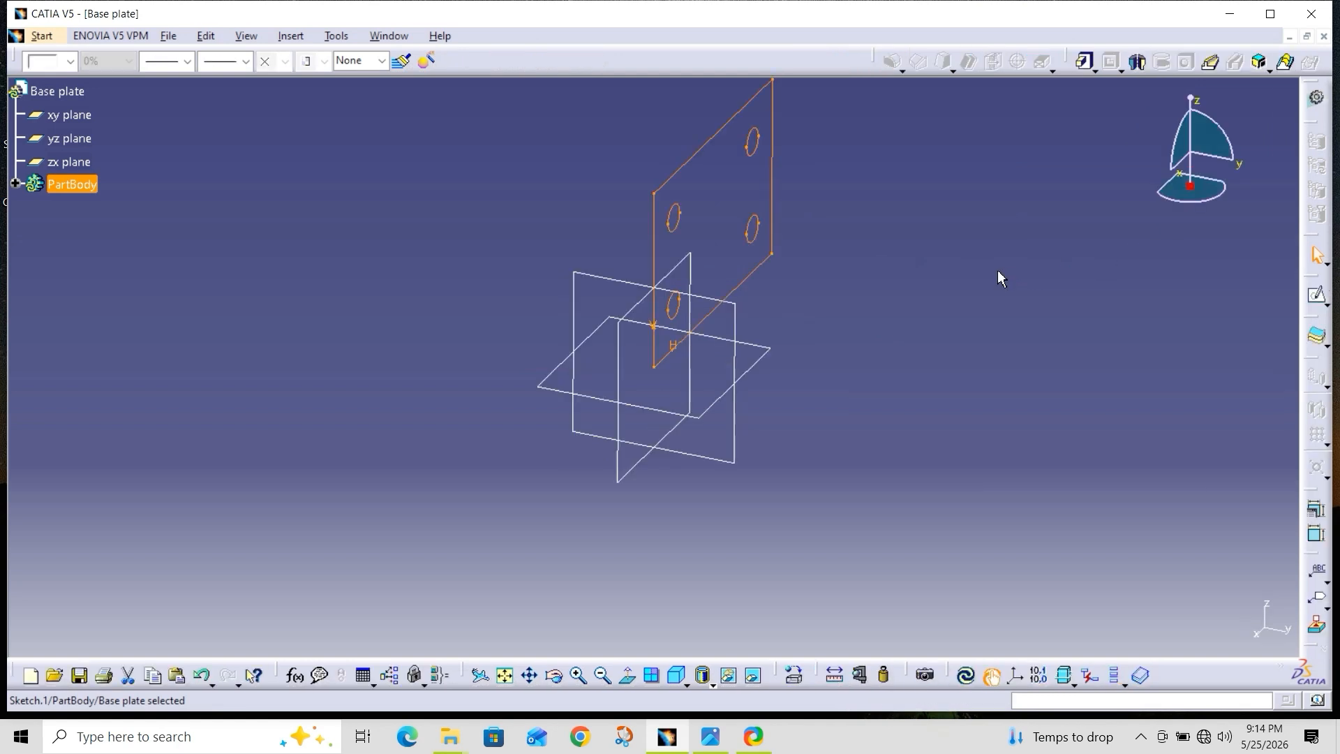
{"action": "left_click", "coordinate": [1084, 61]}
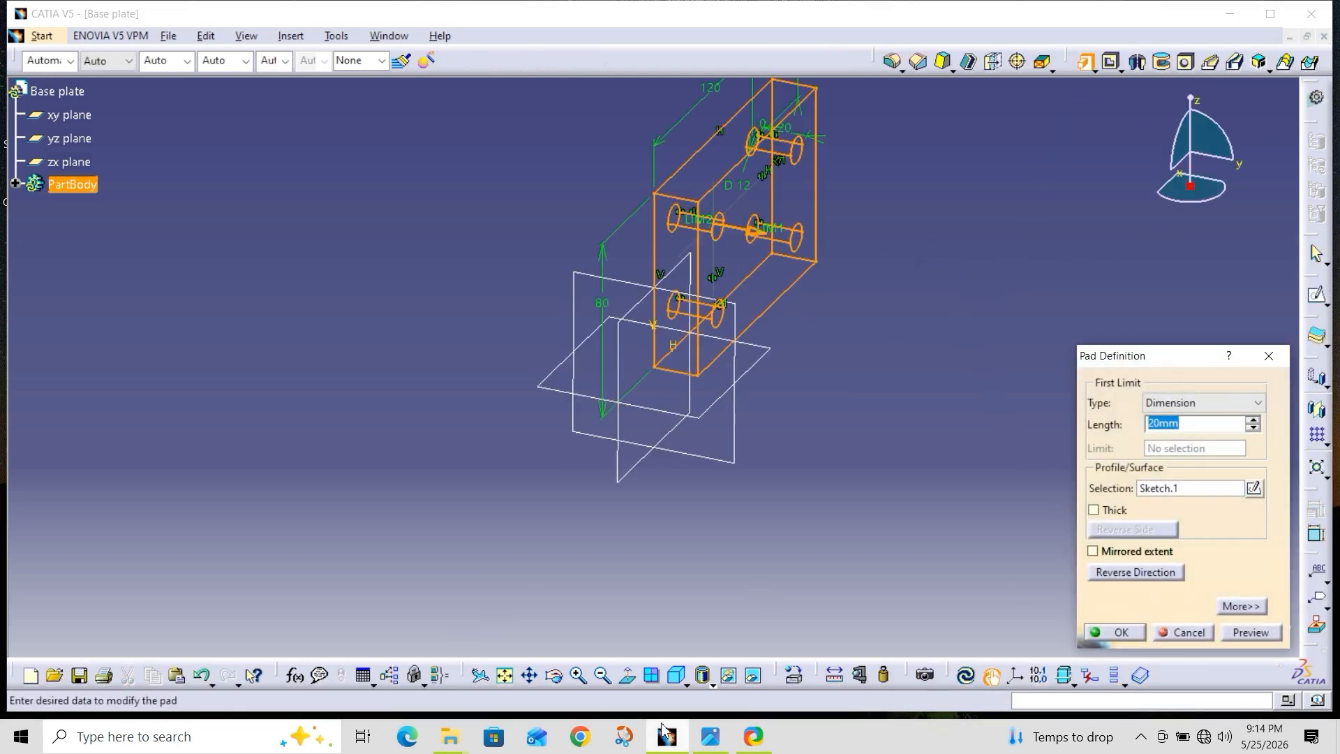
{"action": "left_click", "coordinate": [711, 736]}
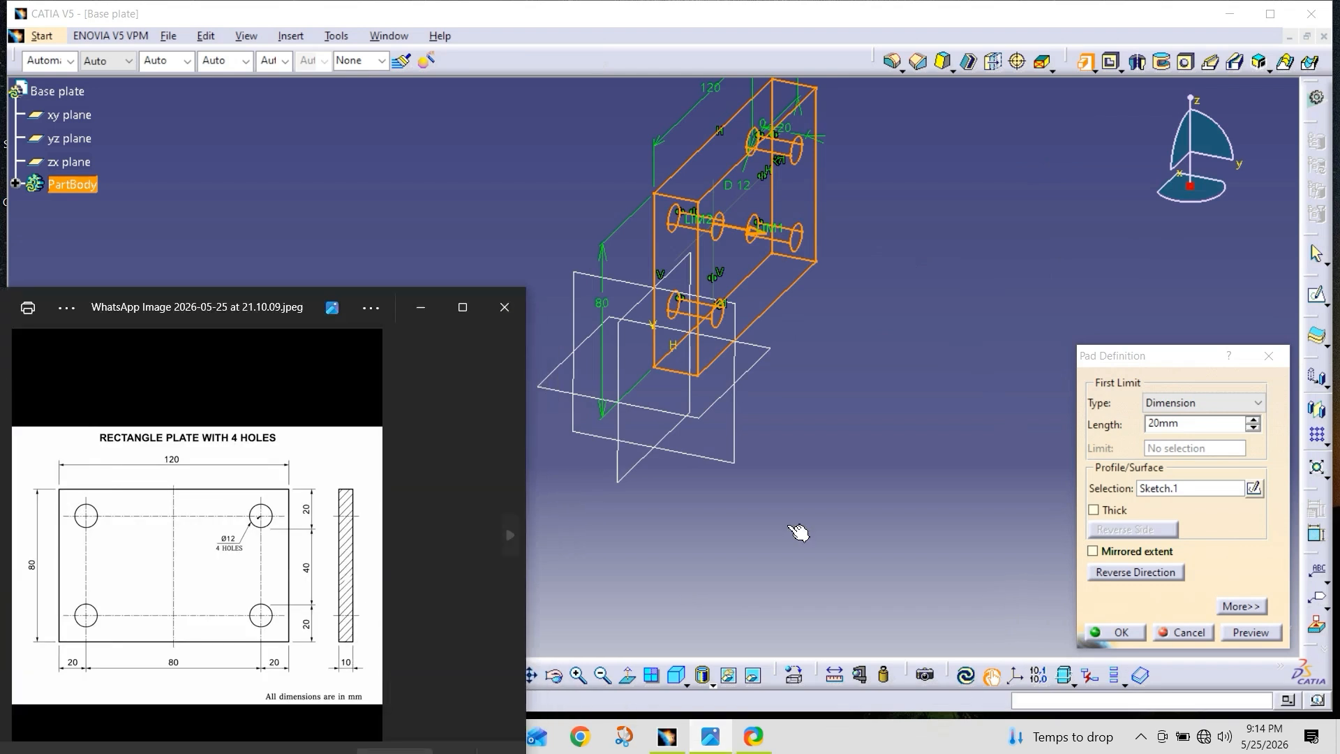
{"action": "double_click", "coordinate": [1181, 424]}
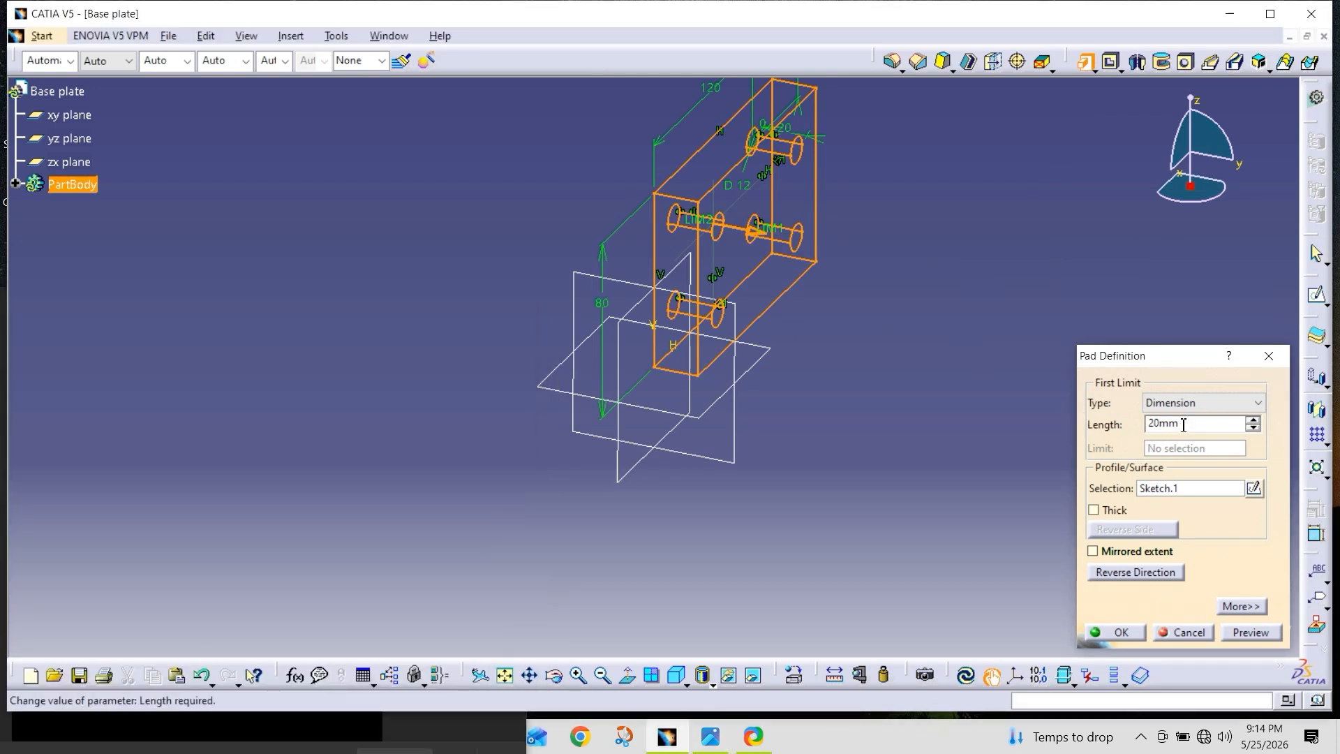
{"action": "key", "text": "Return"}
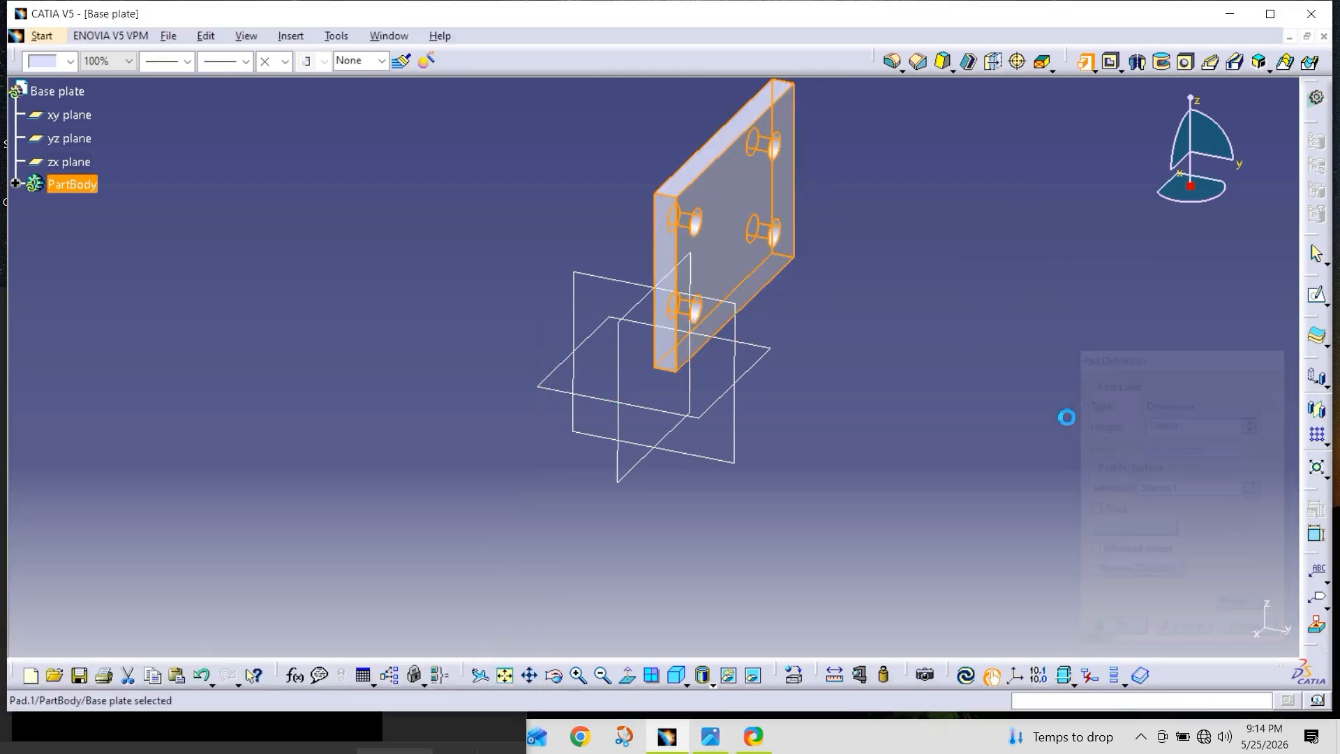
Step: Hide the xy, yz and zx reference planes together
{"action": "left_click", "coordinate": [1059, 381]}
{"action": "middle_click_drag", "start_coordinate": [878, 363], "coordinate": [808, 401]}
{"action": "left_click", "coordinate": [878, 363]}
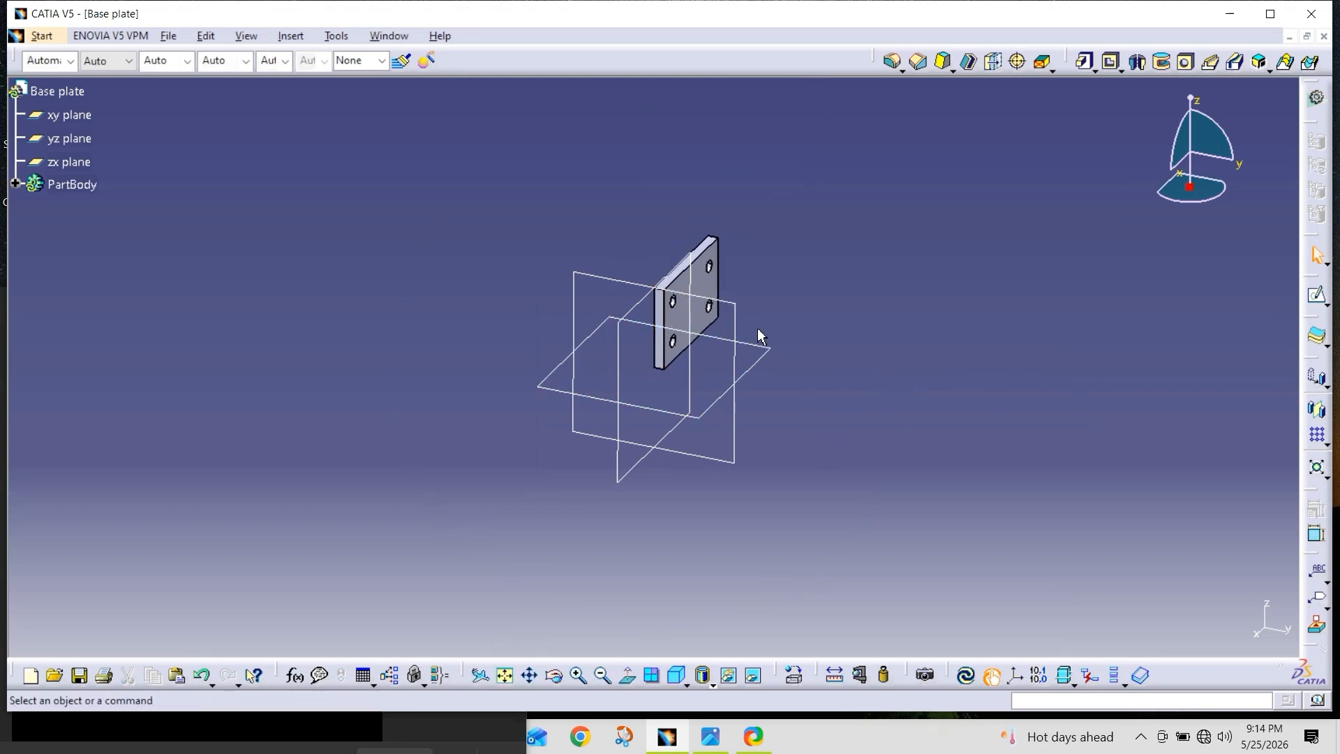
{"action": "left_click", "coordinate": [707, 287]}
{"action": "middle_click_drag", "start_coordinate": [707, 289], "coordinate": [762, 221]}
{"action": "left_click", "coordinate": [718, 353]}
{"action": "left_click", "coordinate": [719, 351]}
{"action": "left_click_drag", "start_coordinate": [290, 293], "coordinate": [688, 637]}
{"action": "right_click", "coordinate": [620, 508]}
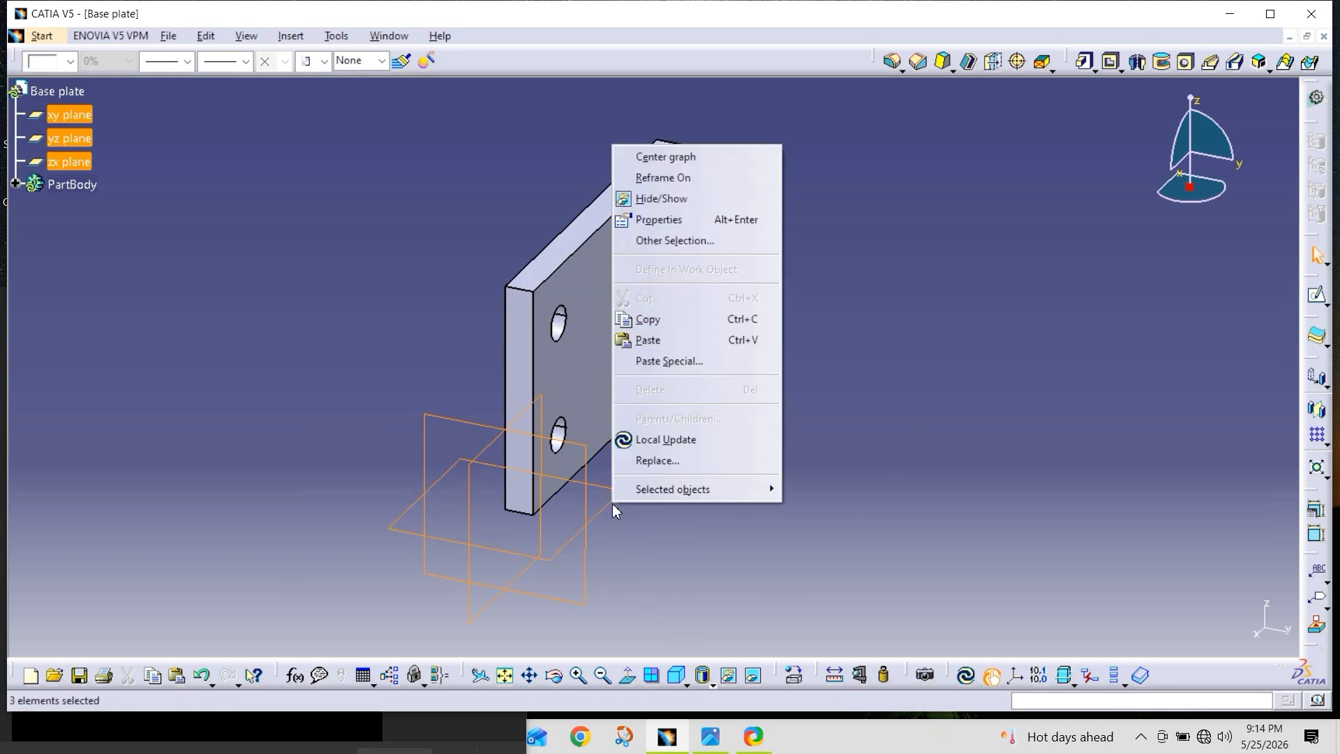
{"action": "left_click", "coordinate": [661, 198]}
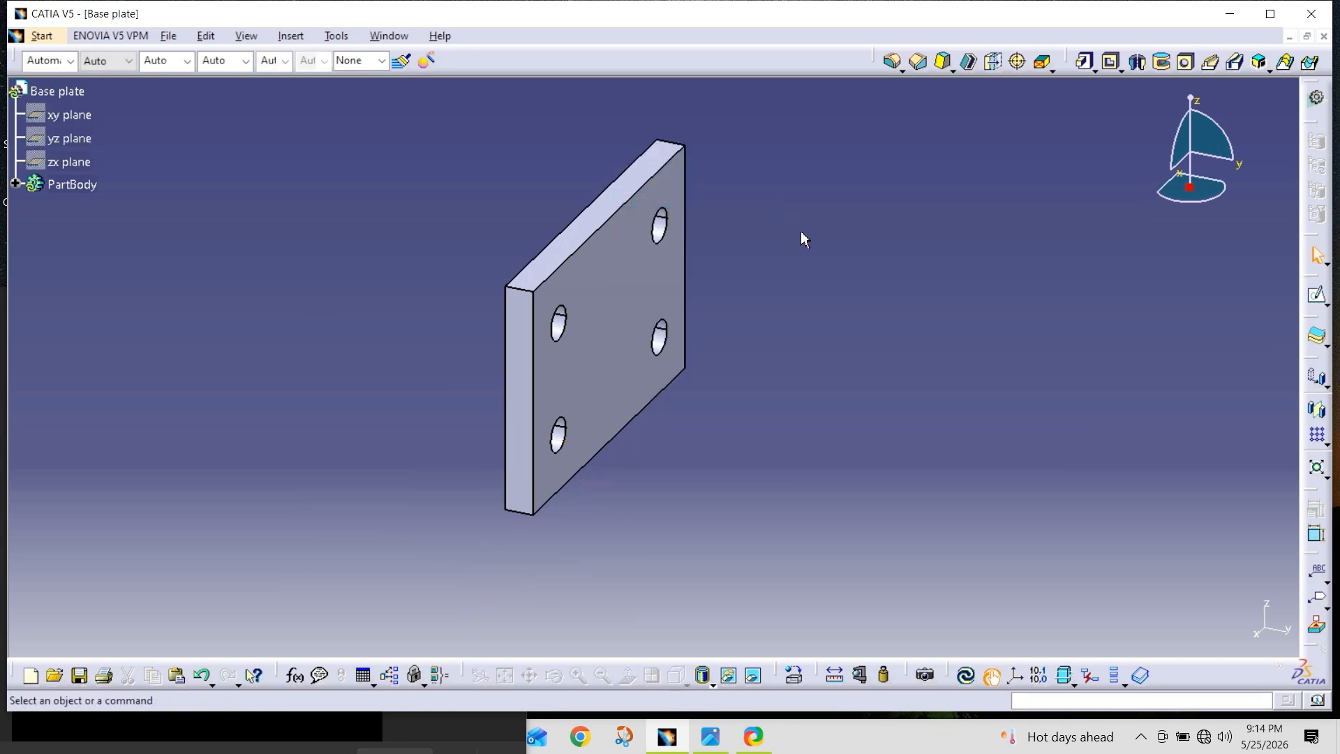
Step: Show the plate in the standard isometric view and color the PartBody red
{"action": "left_click", "coordinate": [676, 674]}
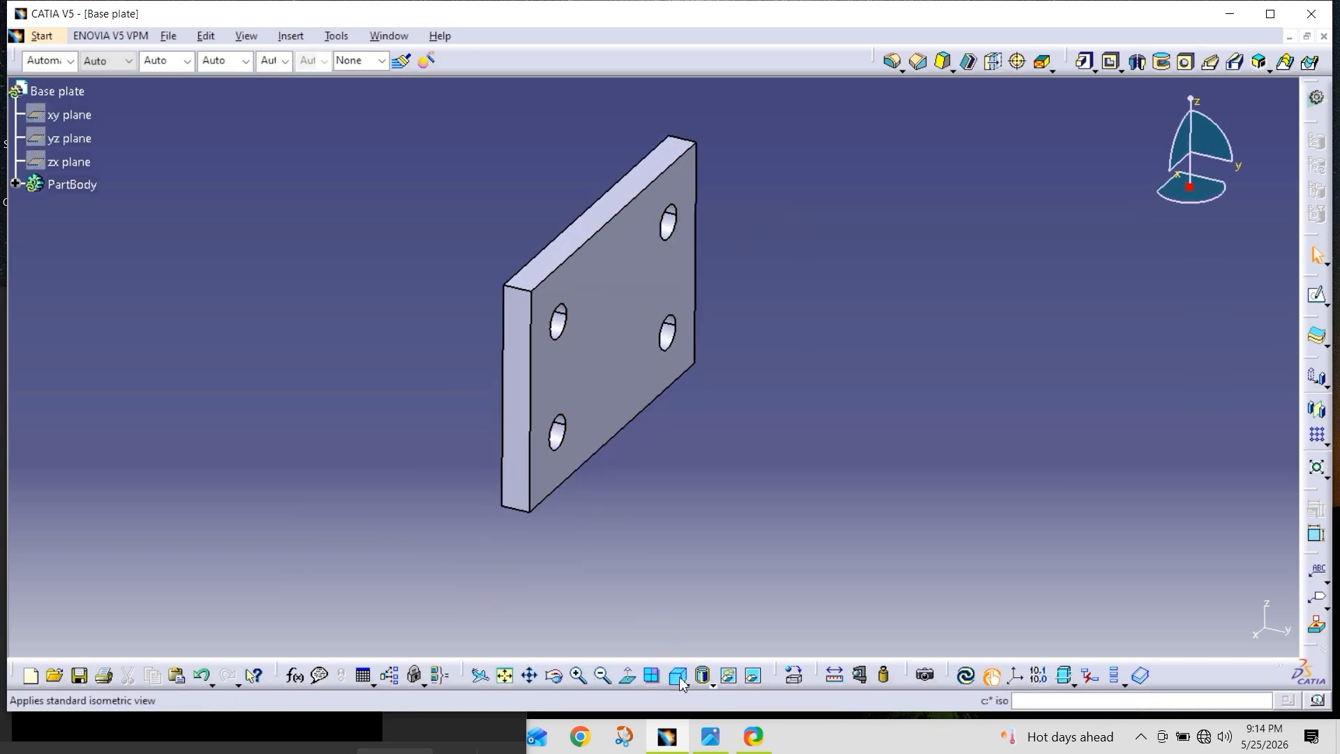
{"action": "left_click", "coordinate": [70, 185]}
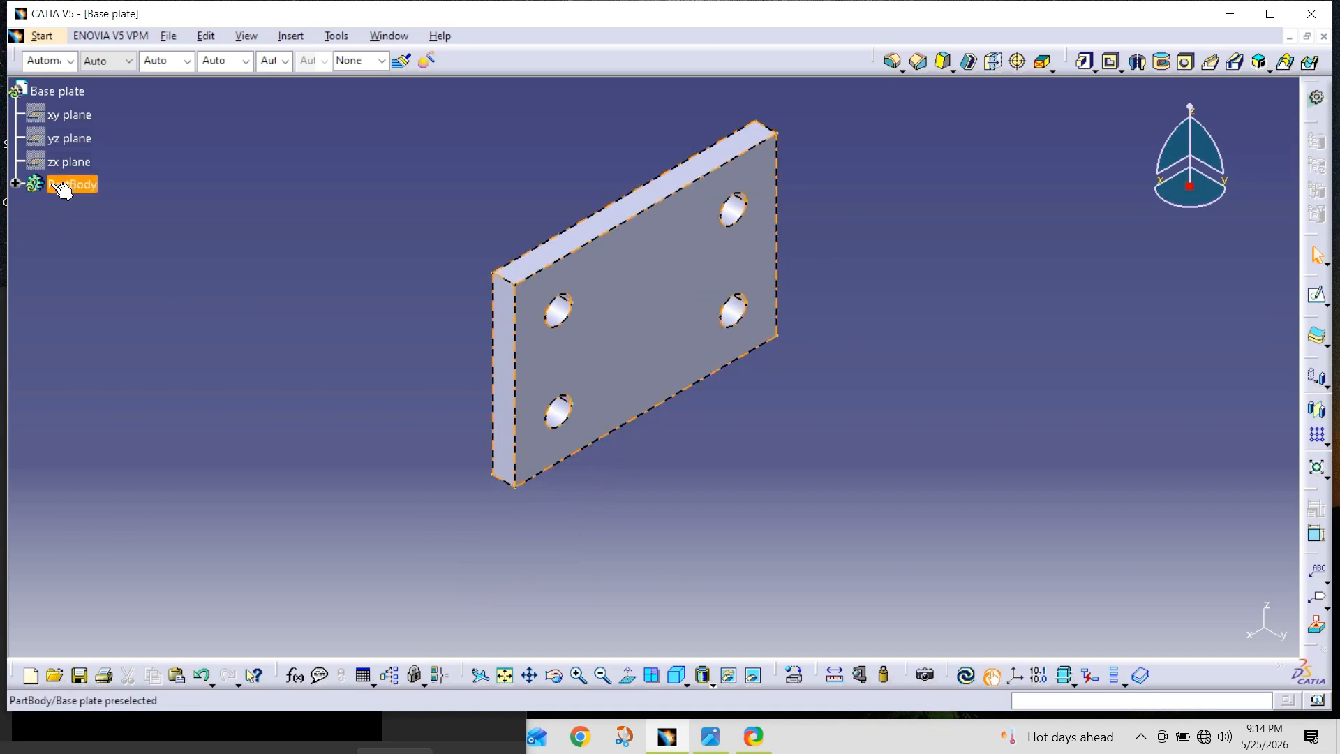
{"action": "left_click", "coordinate": [68, 62]}
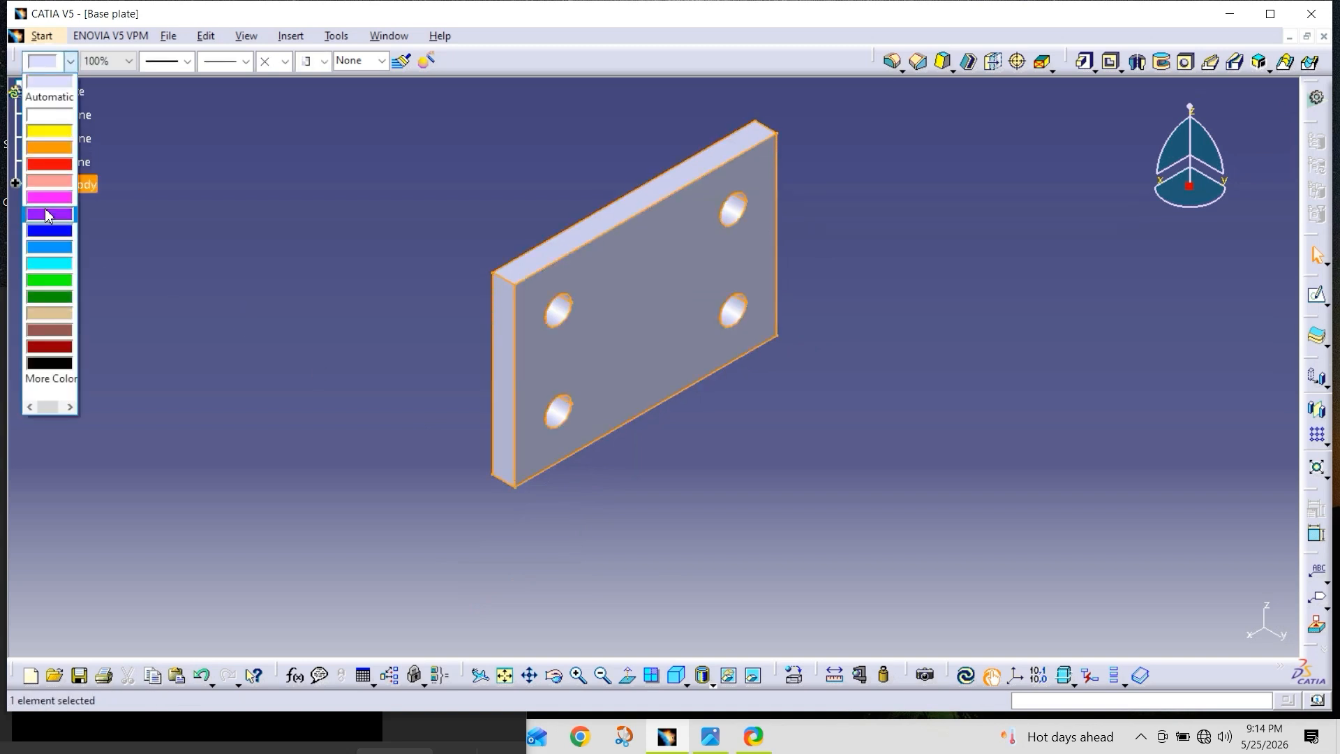
{"action": "left_click", "coordinate": [54, 176]}
{"action": "left_click", "coordinate": [431, 332]}
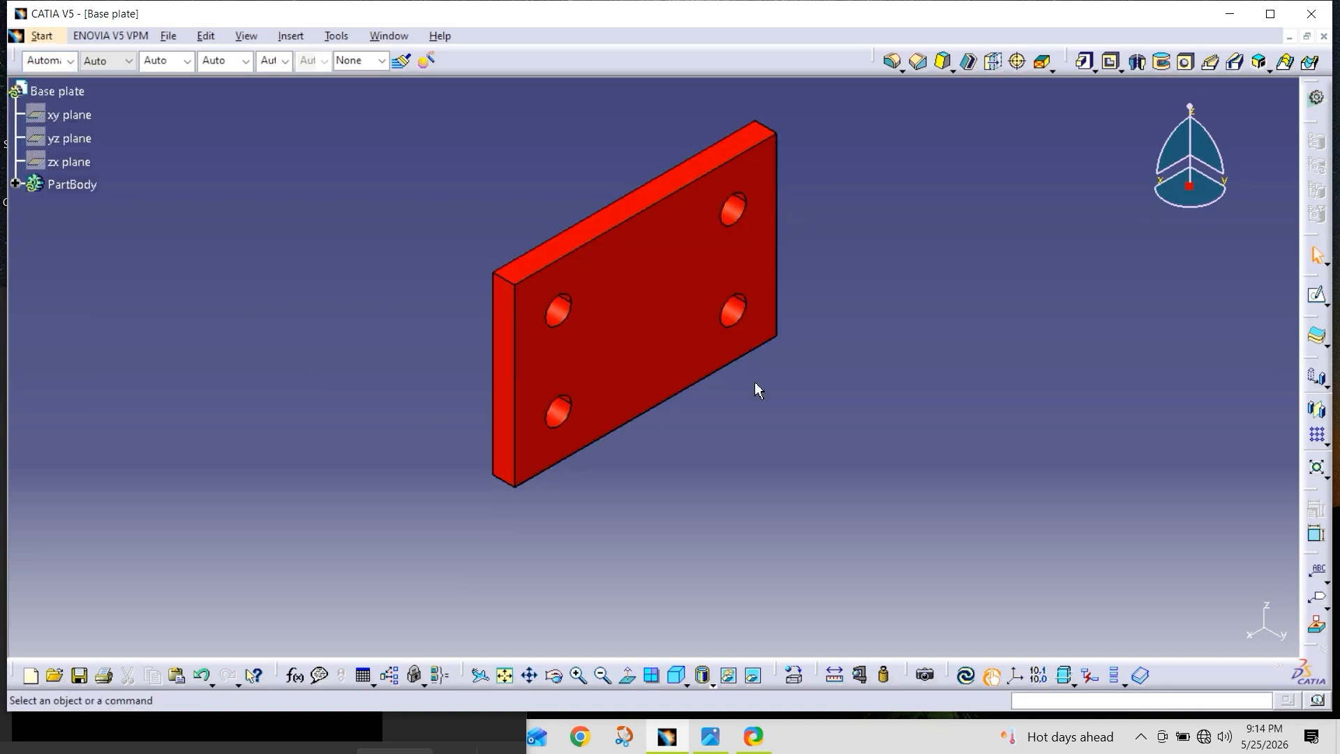
Step: Chamfer the plate's four short corner edges 3 mm at 45 degrees and return to the isometric view
{"action": "mouse_move", "coordinate": [754, 386]}
{"action": "middle_mouse_down"}
{"action": "mouse_move", "coordinate": [759, 367]}
{"action": "mouse_move", "coordinate": [760, 413]}
{"action": "middle_mouse_up"}
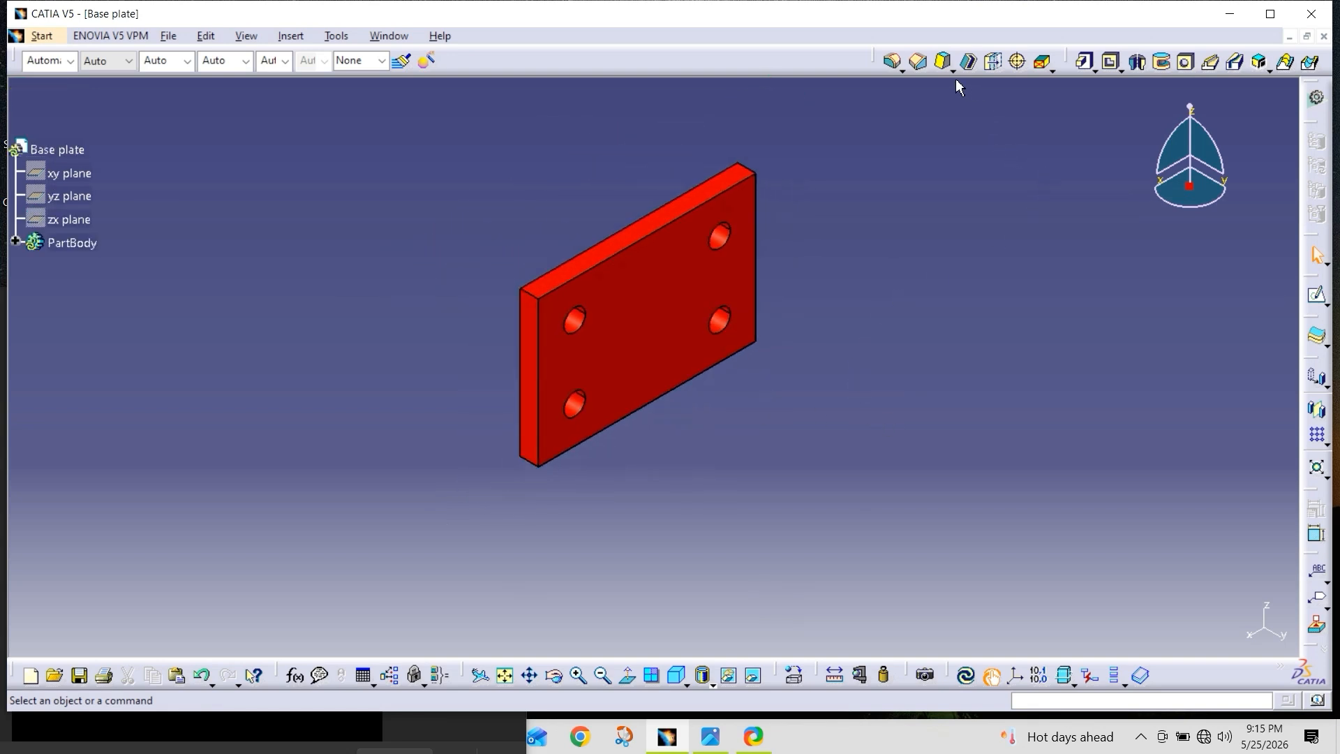
{"action": "left_click", "coordinate": [919, 62]}
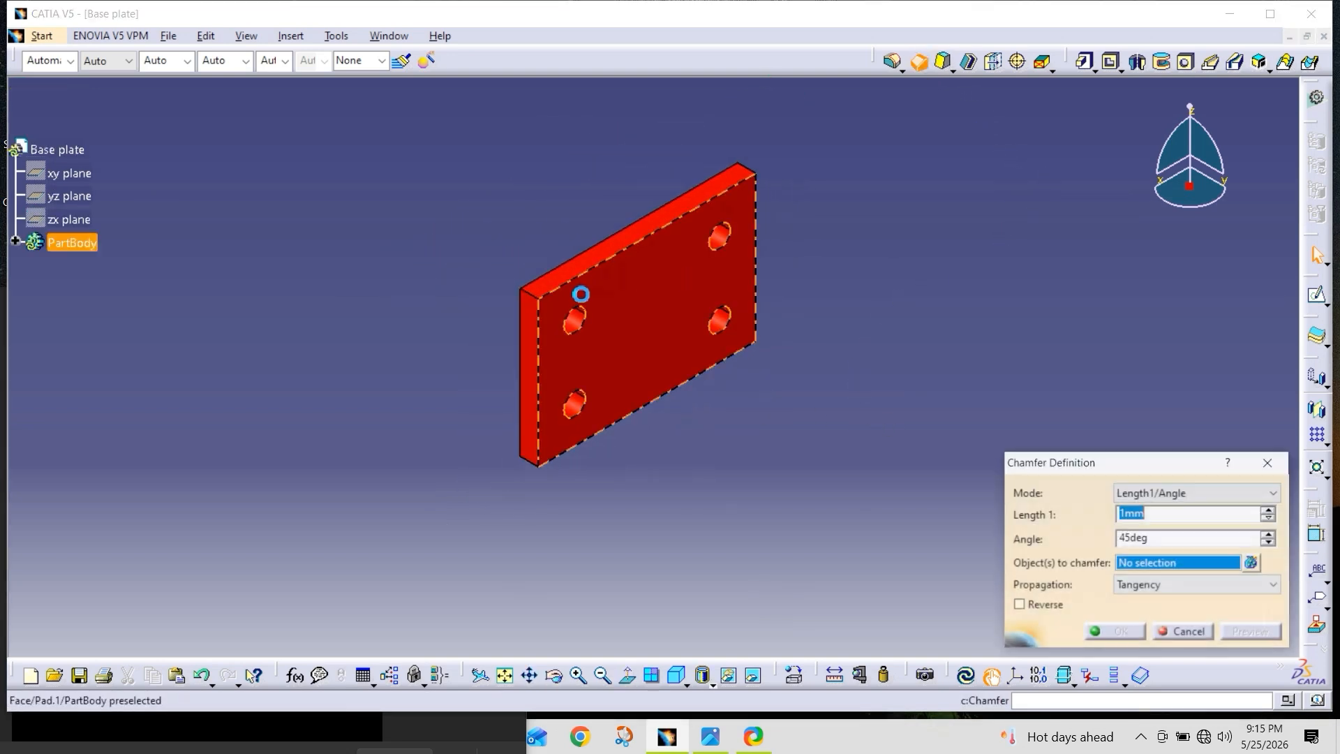
{"action": "type", "text": "3mm"}
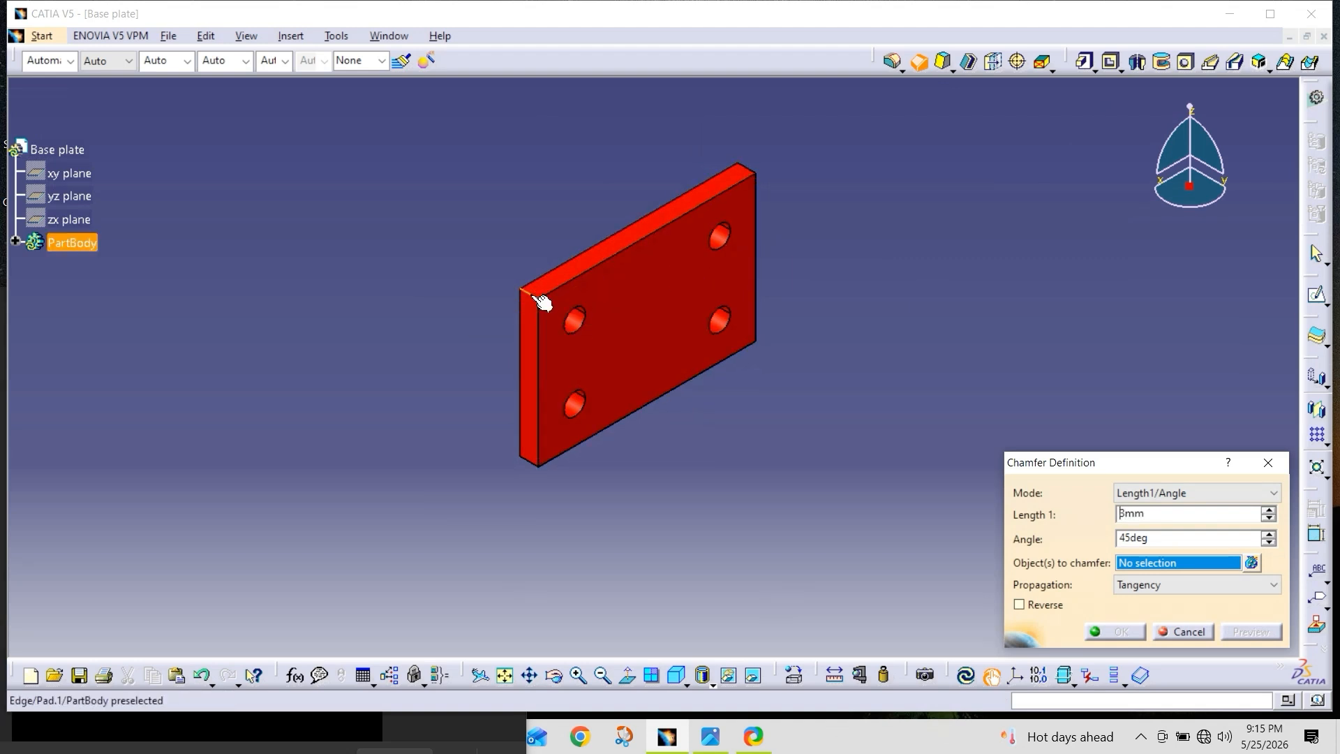
{"action": "left_click", "coordinate": [539, 310]}
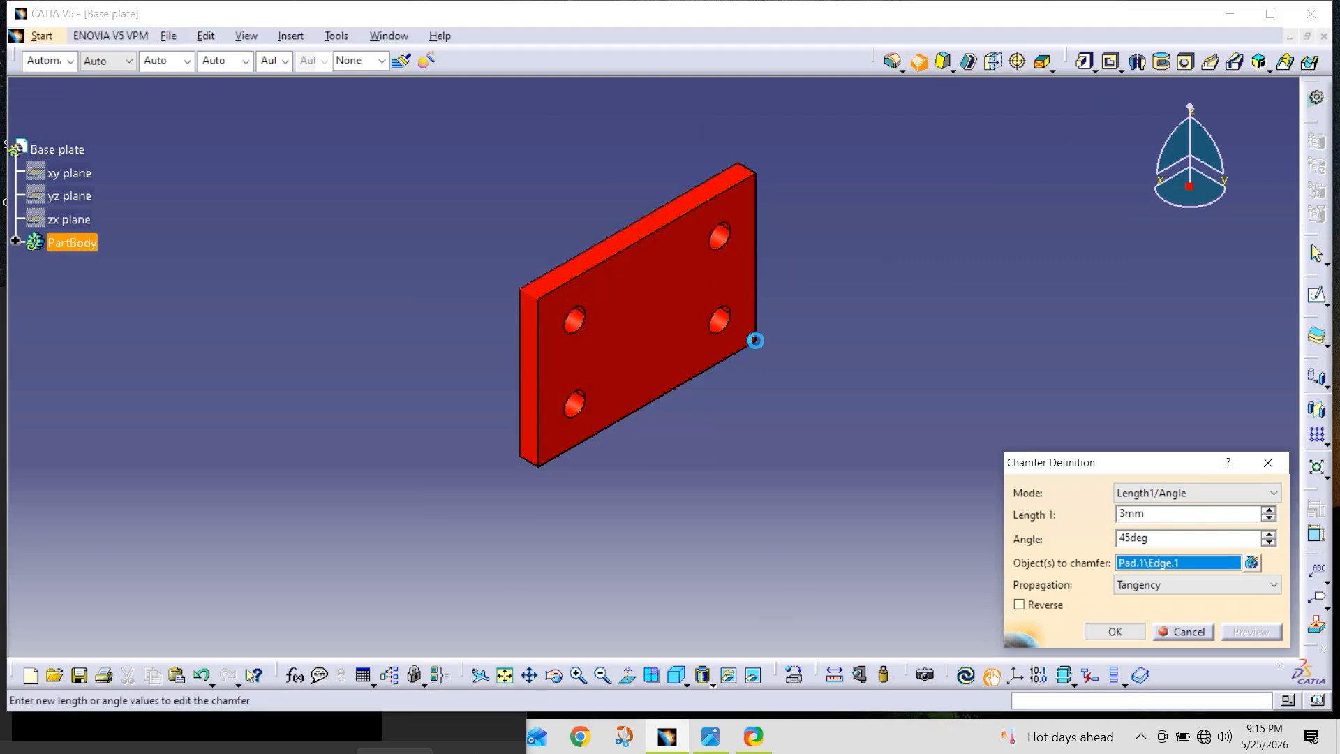
{"action": "middle_click_drag", "start_coordinate": [816, 231], "coordinate": [736, 371]}
{"action": "left_click", "coordinate": [747, 188]}
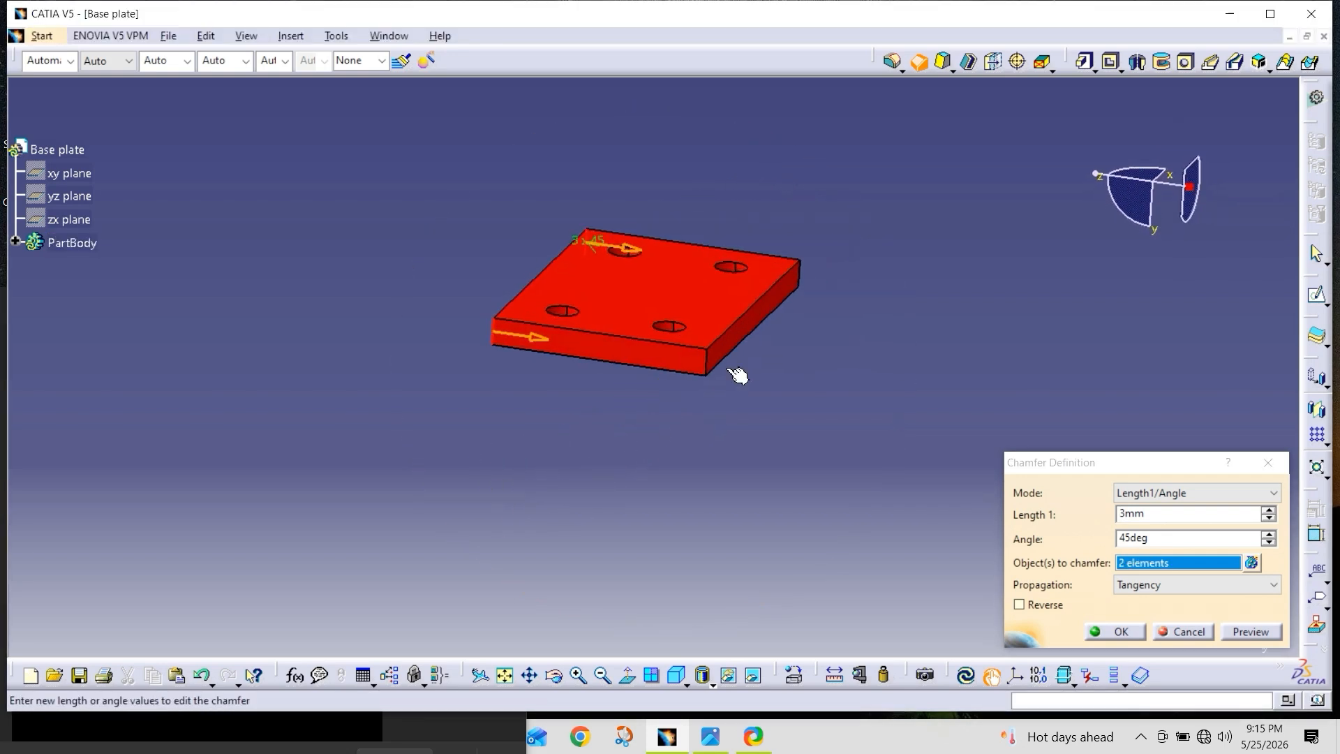
{"action": "left_click", "coordinate": [723, 372]}
{"action": "middle_click_drag", "start_coordinate": [910, 293], "coordinate": [558, 397]}
{"action": "left_click", "coordinate": [656, 348]}
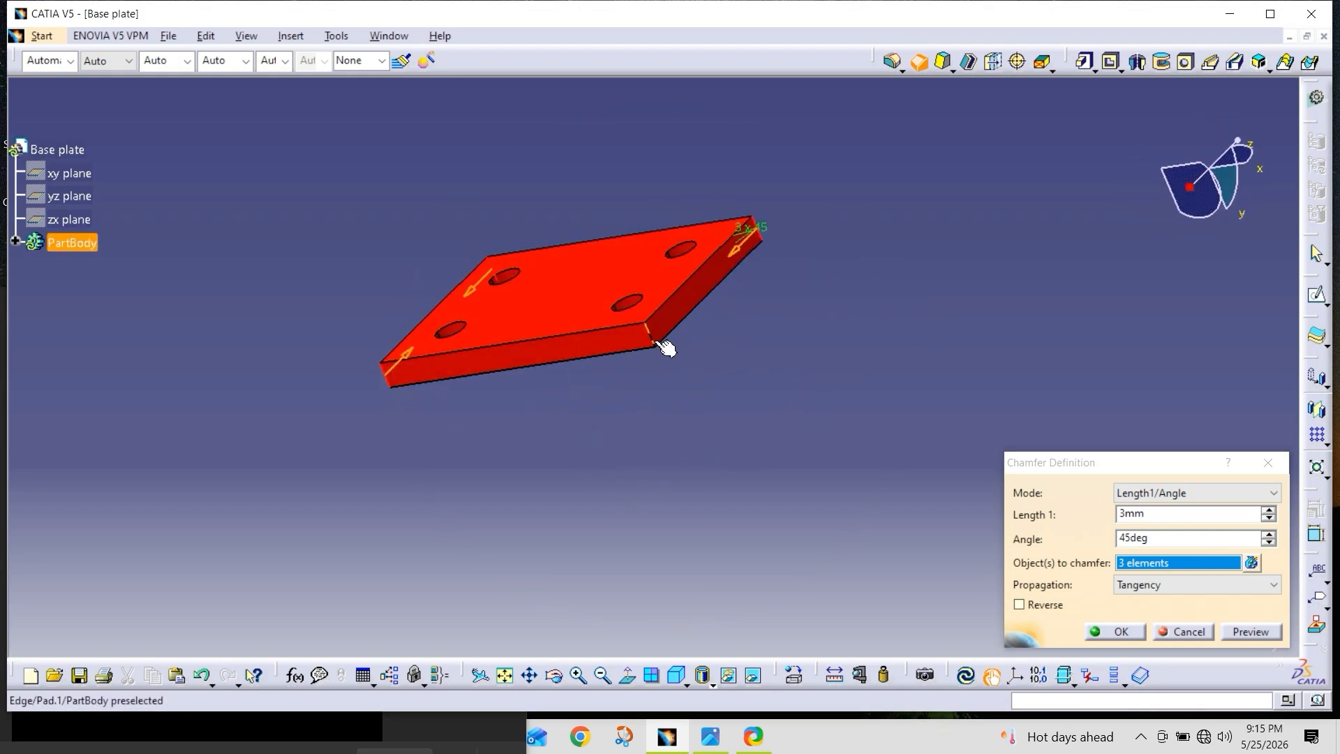
{"action": "left_click", "coordinate": [1120, 631]}
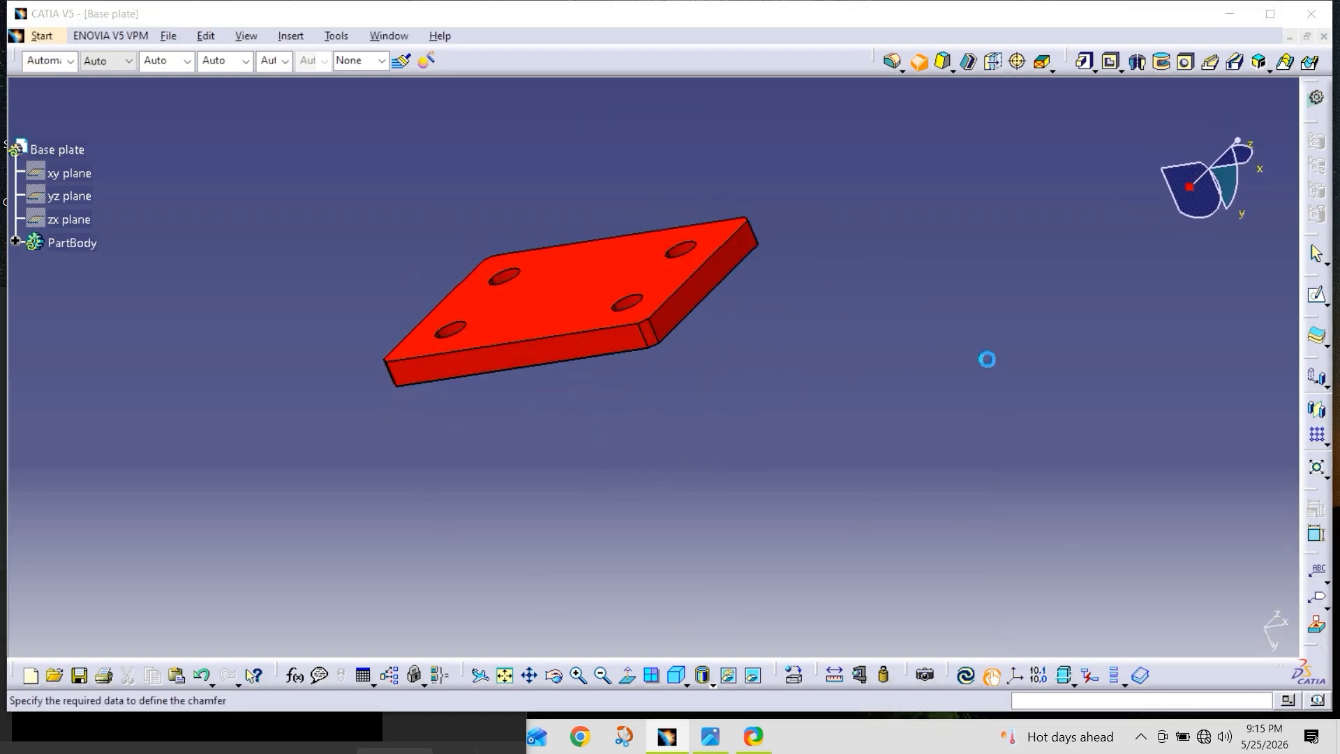
{"action": "left_click", "coordinate": [1195, 635]}
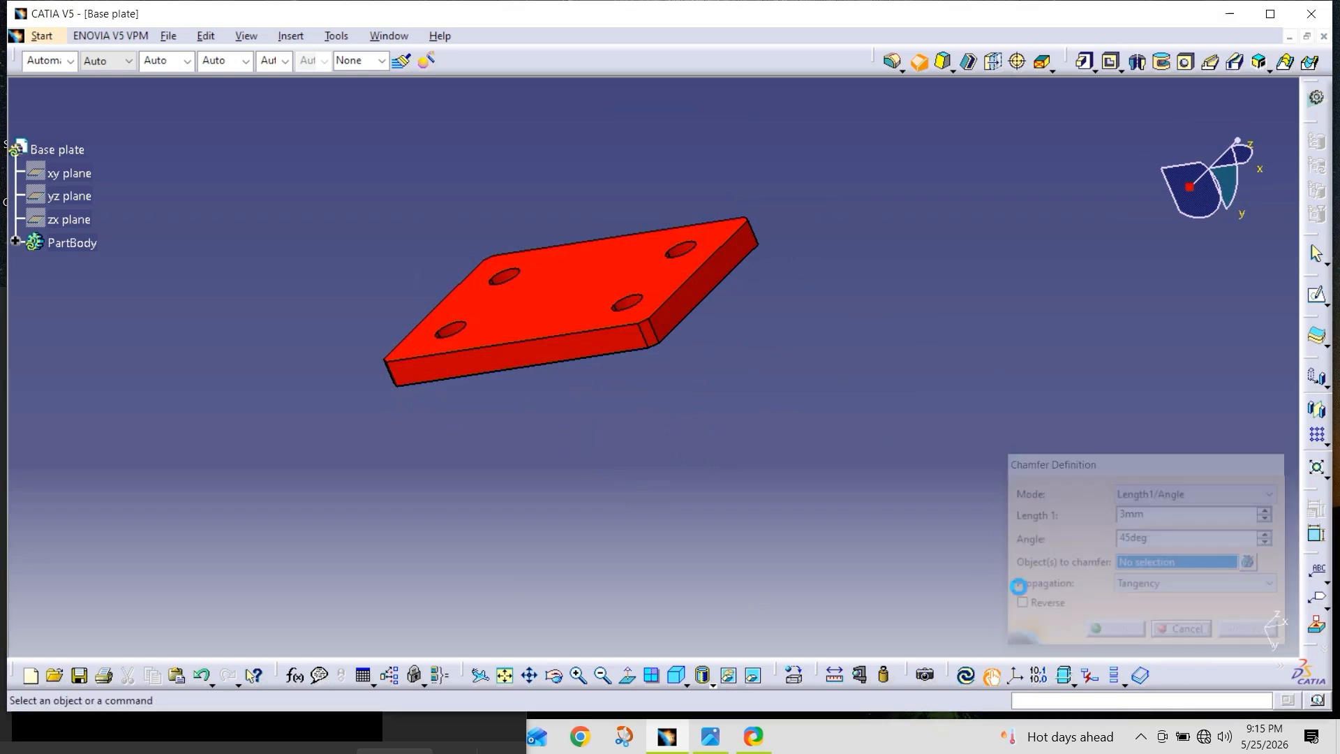
{"action": "left_click", "coordinate": [676, 675]}
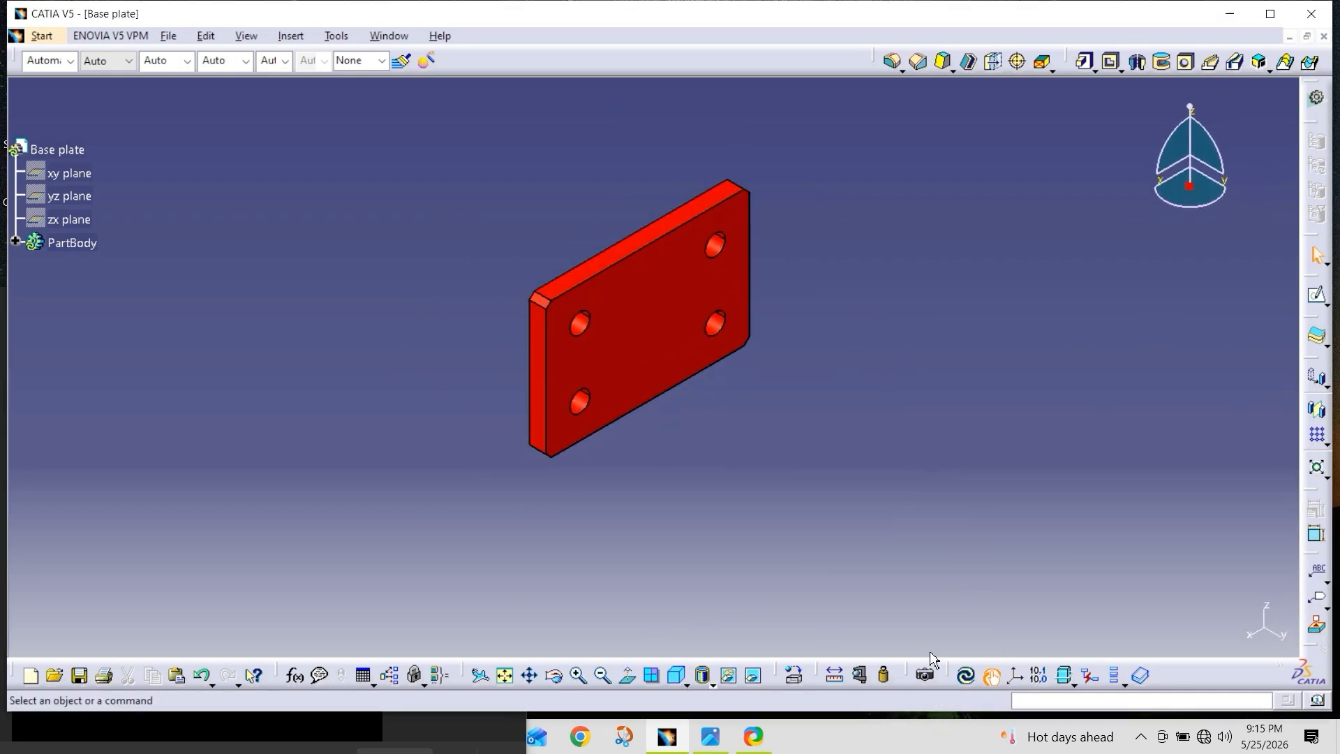
{"action": "mouse_move", "coordinate": [890, 391]}
{"action": "middle_mouse_down"}
{"action": "mouse_move", "coordinate": [887, 328]}
{"action": "mouse_move", "coordinate": [879, 395]}
{"action": "middle_mouse_up"}
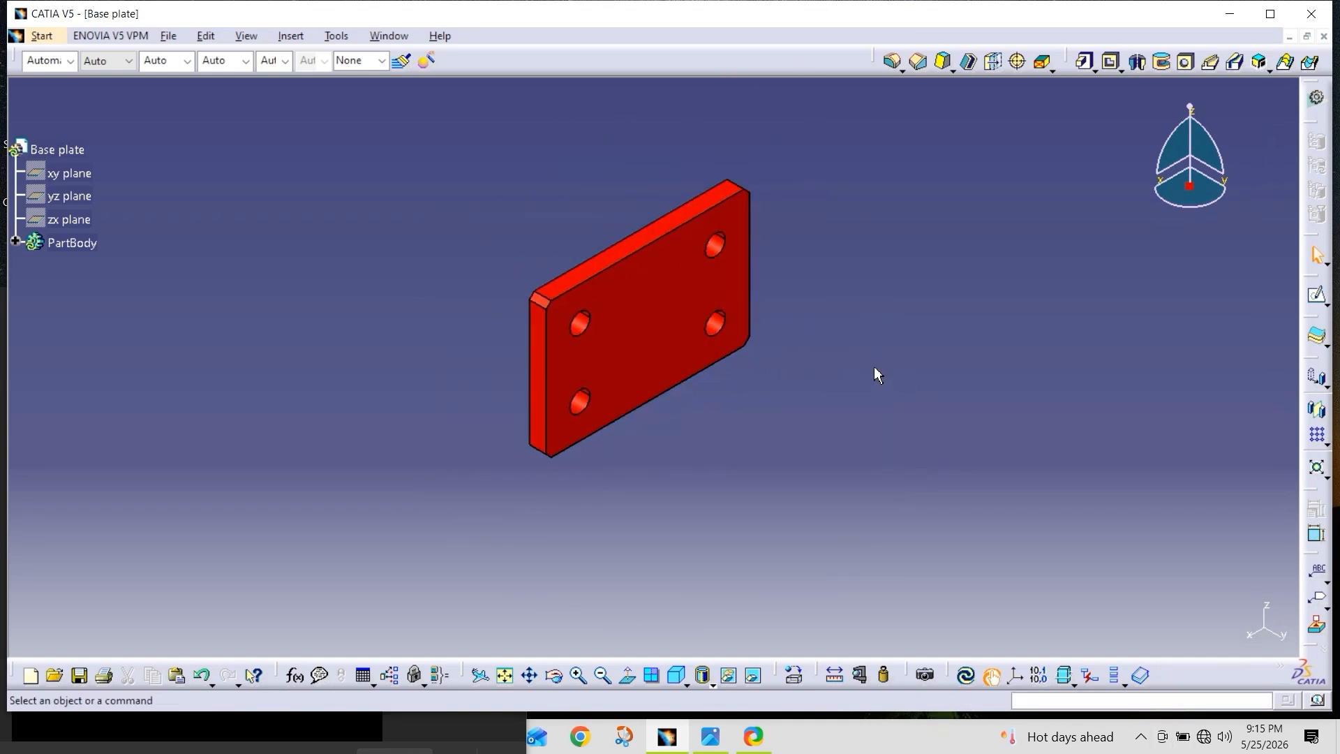